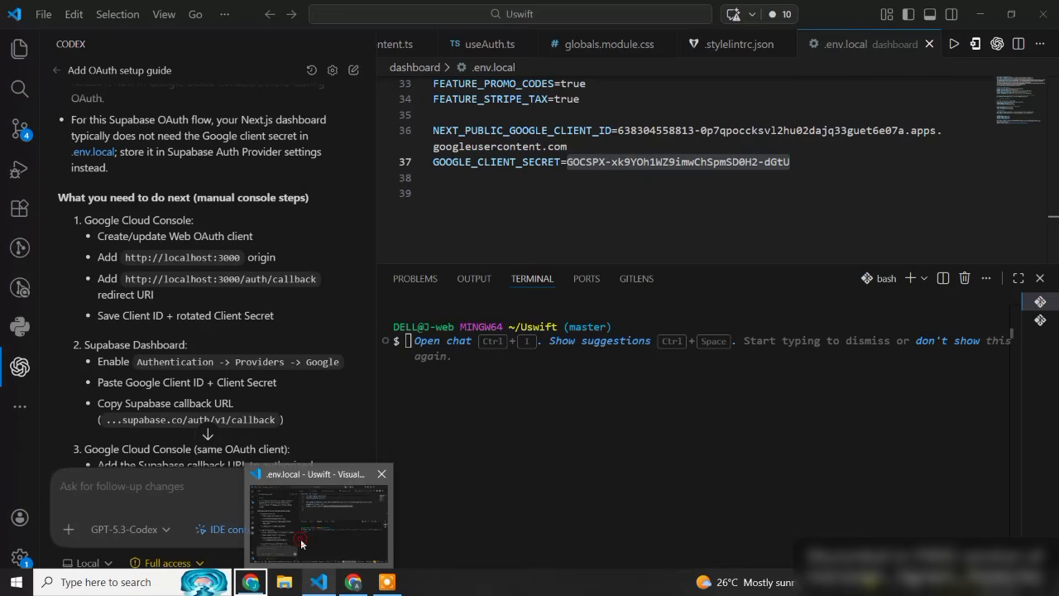
- Switch from the code editor to Chrome and view the Supabase OAuth Server settings of the uswift project
left_click(301, 539)
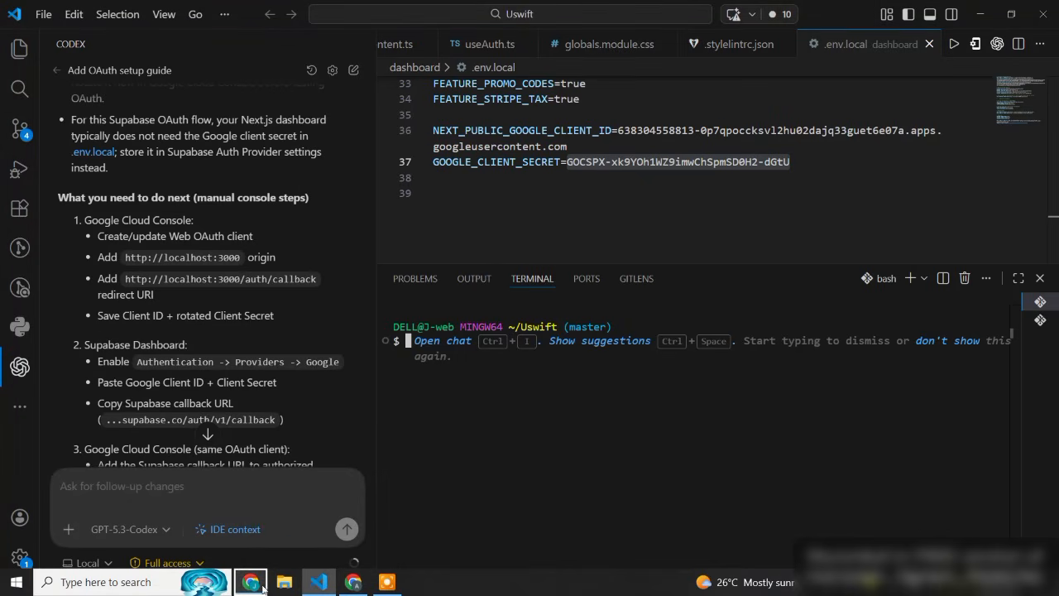
mouse_move(250, 582)
left_click(253, 517)
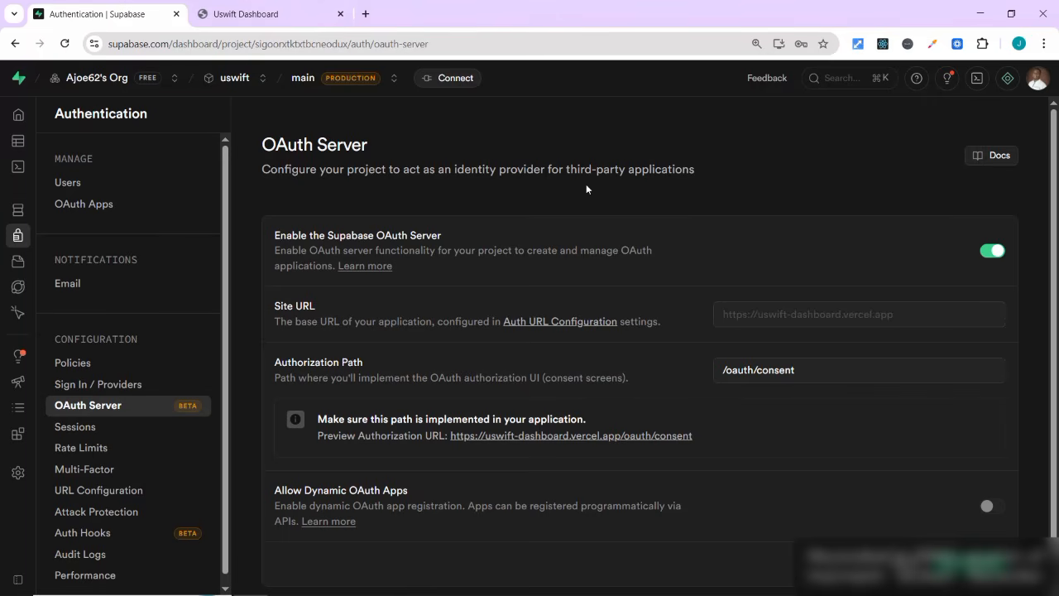
- Switch to the other Chrome window's Uswift sign-up page and continue with Google to reach the account chooser
mouse_move(353, 582)
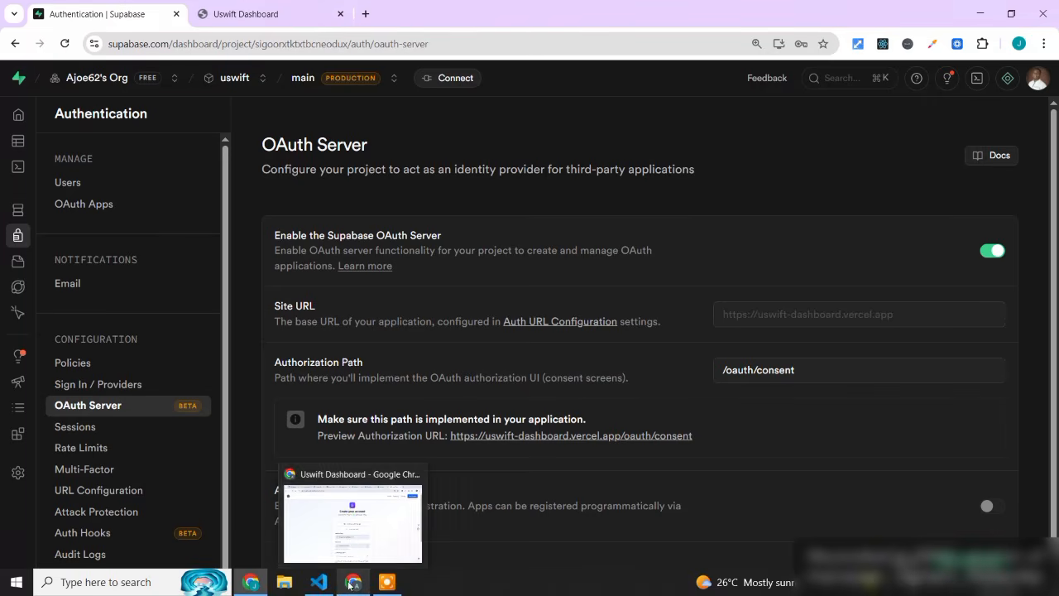
left_click(351, 543)
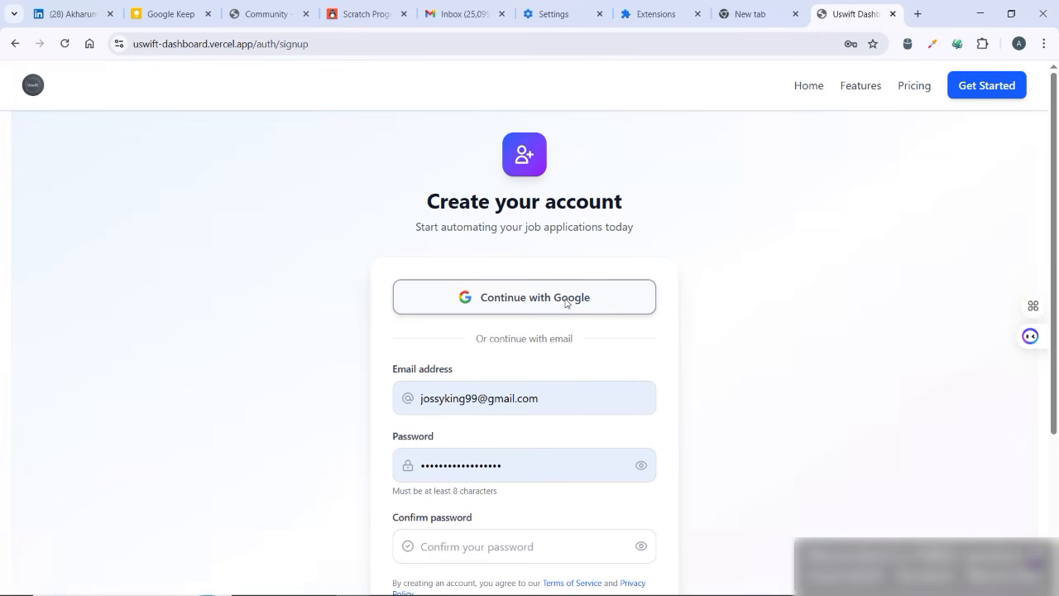
left_click(566, 299)
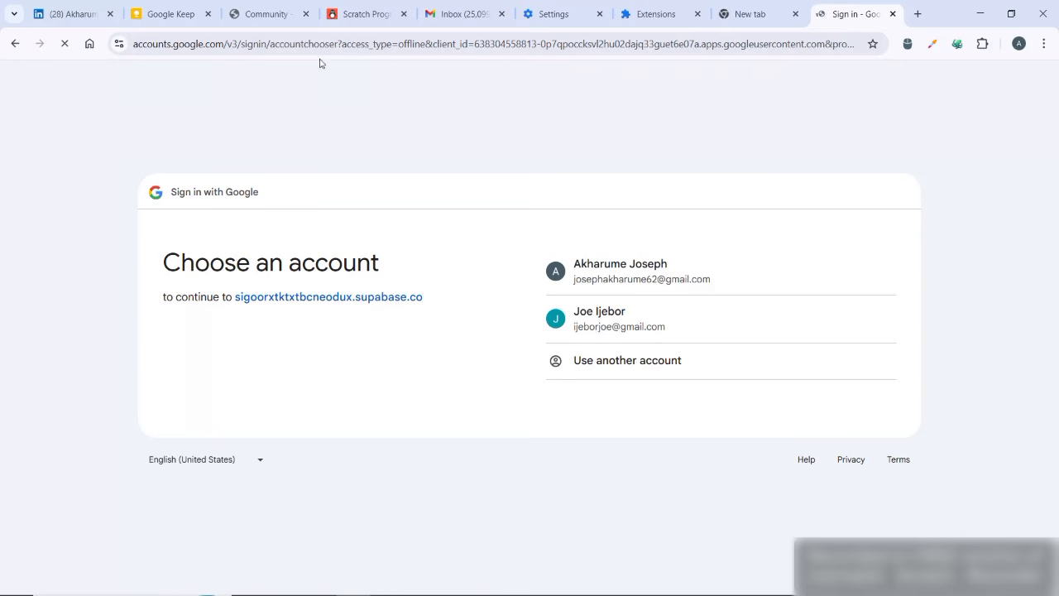
- Search for "console google cloud" in a new browser tab and open the Google Cloud Platform Console result
left_click(919, 14)
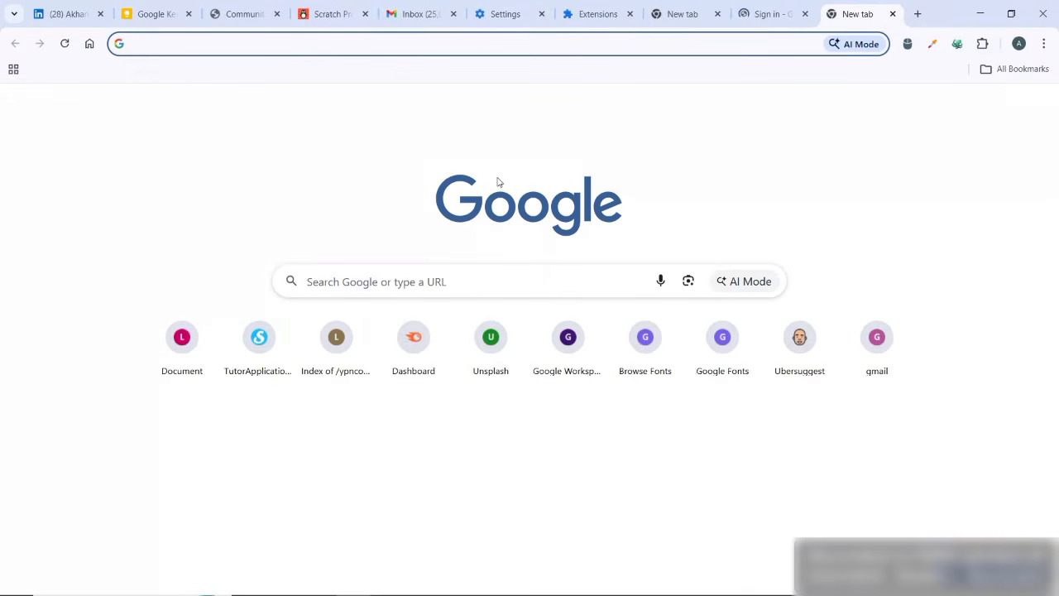
type("conosle")
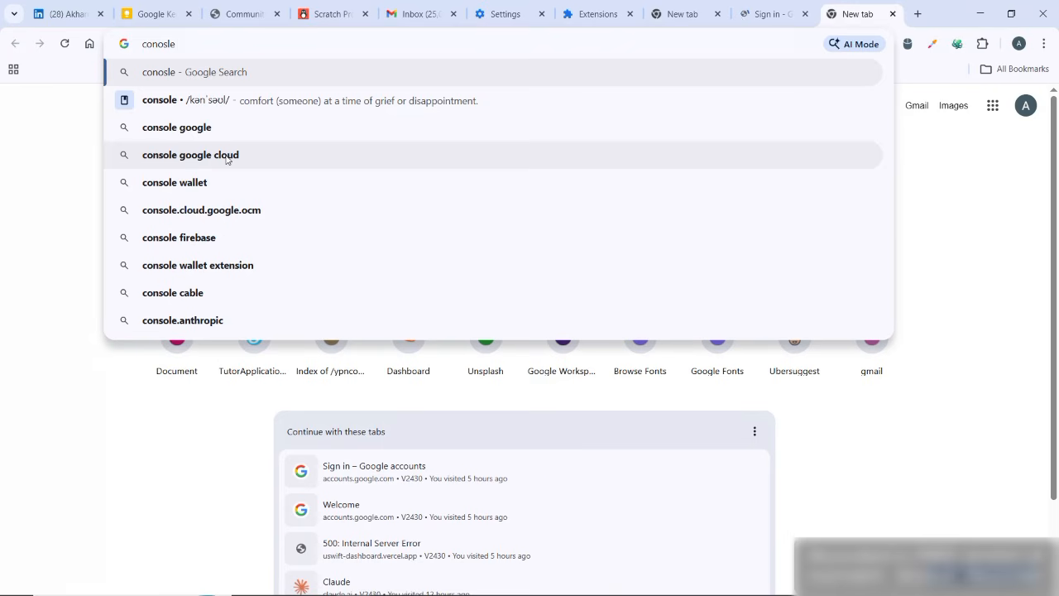
left_click(246, 158)
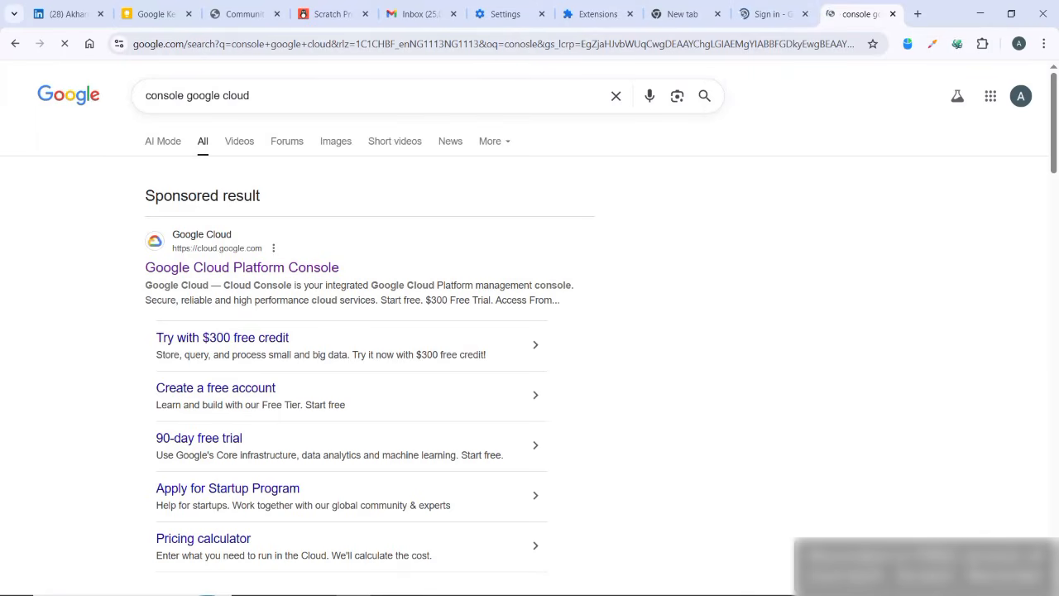
scroll(81, 447, "up", 5)
scroll(82, 447, "down", 1)
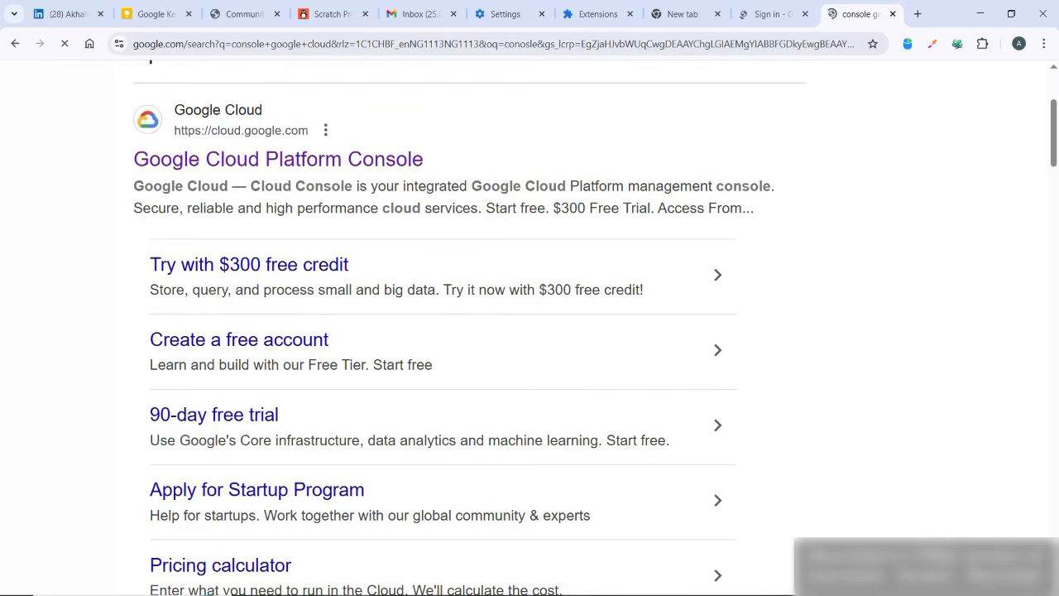
left_click(320, 160)
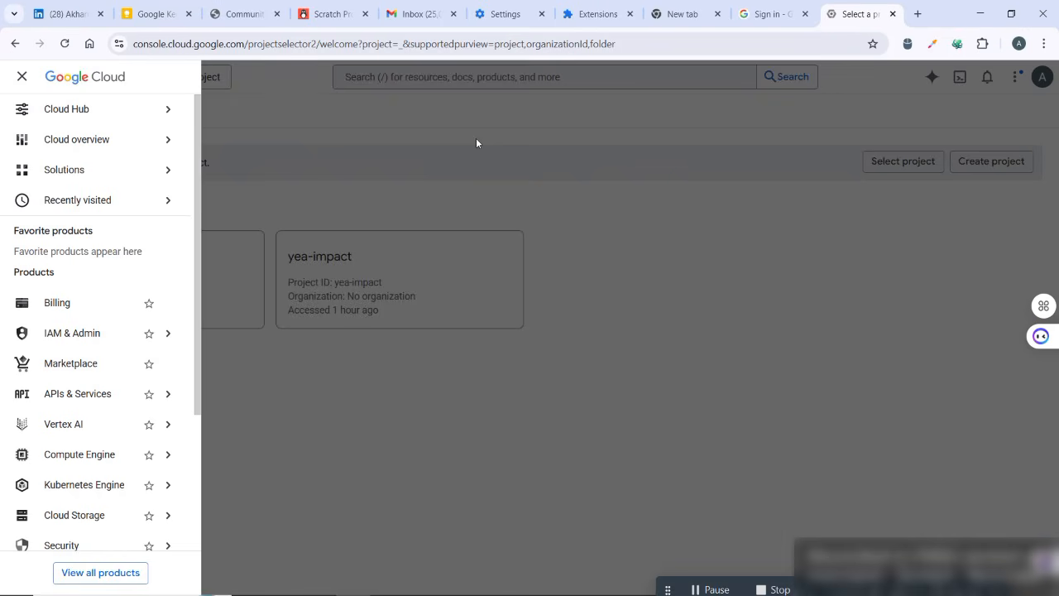
- Close the navigation menu and examine the recent projects on the Google Cloud project selection page
mouse_move(74, 111)
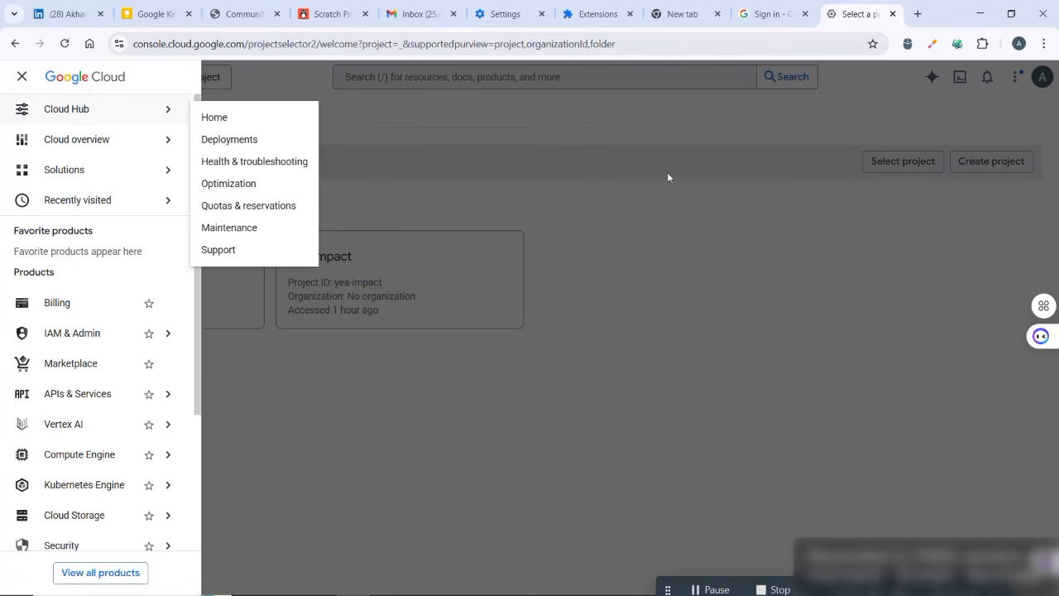
left_click(484, 155)
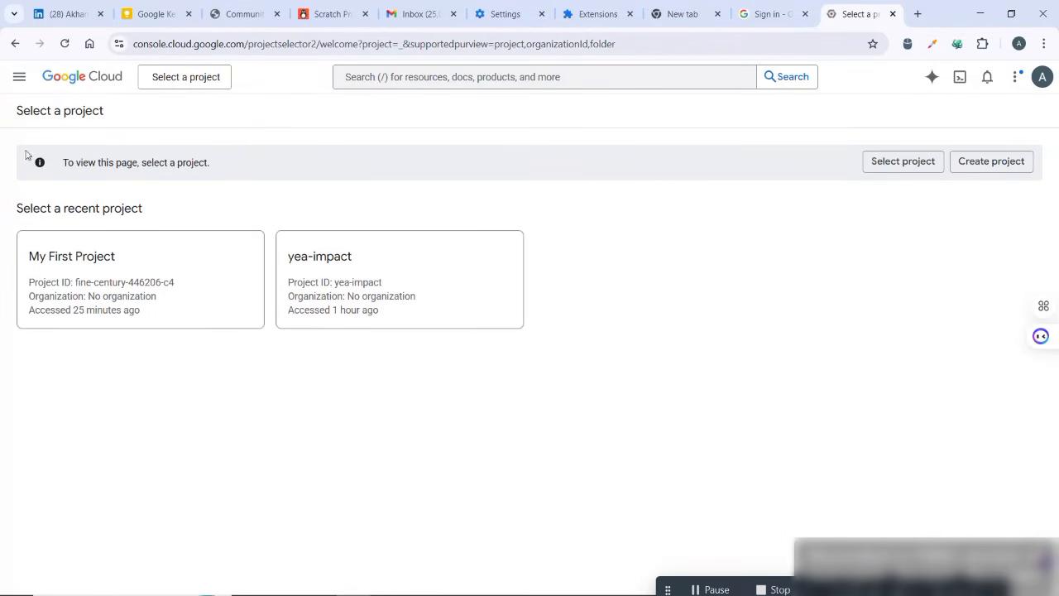
scroll(229, 376, "up", 3)
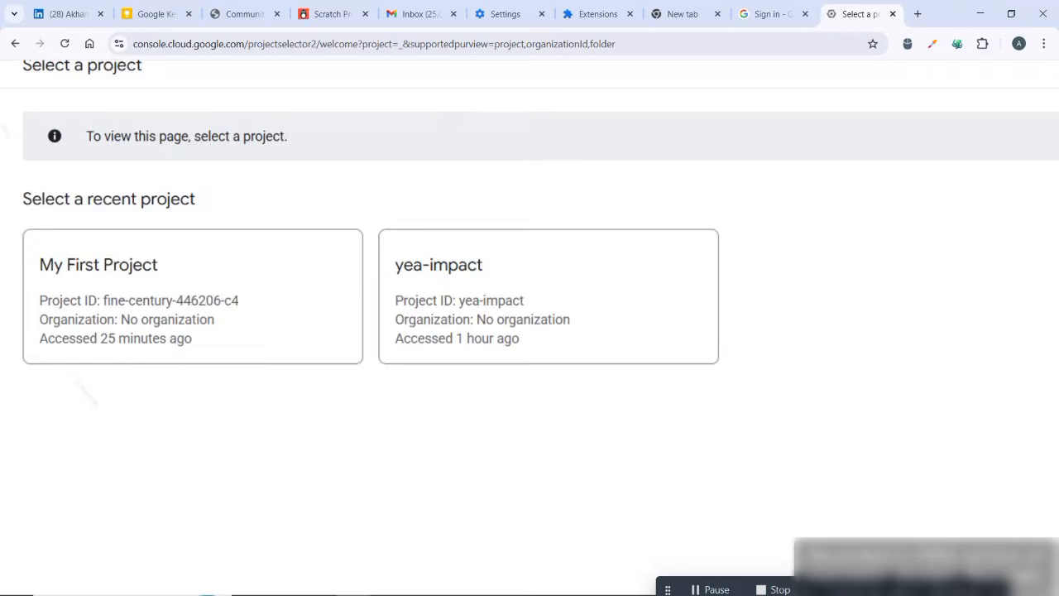
scroll(229, 376, "down", 3)
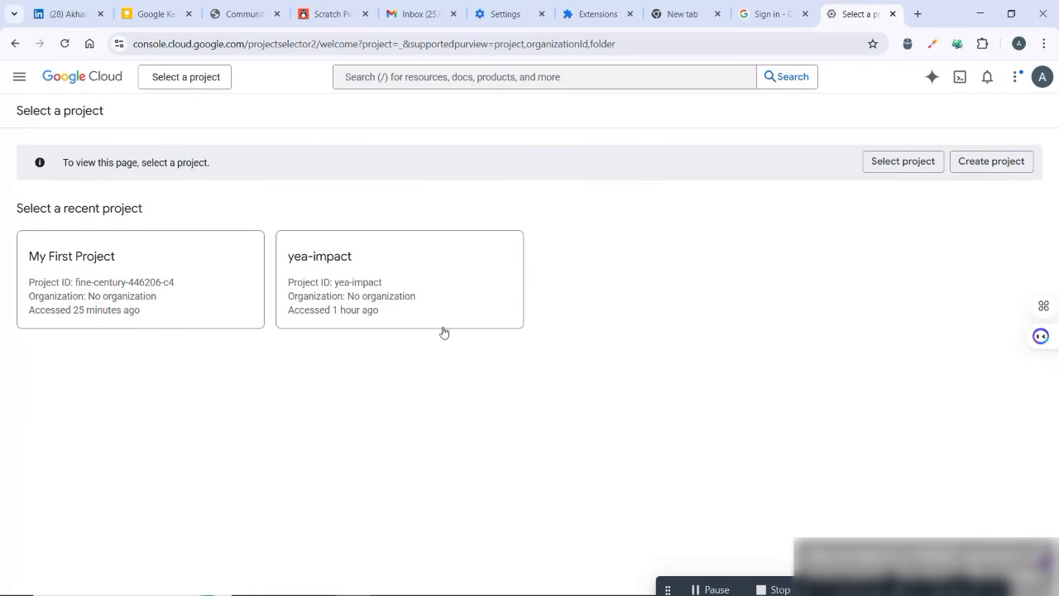
left_click(609, 252)
scroll(141, 280, "up", 3)
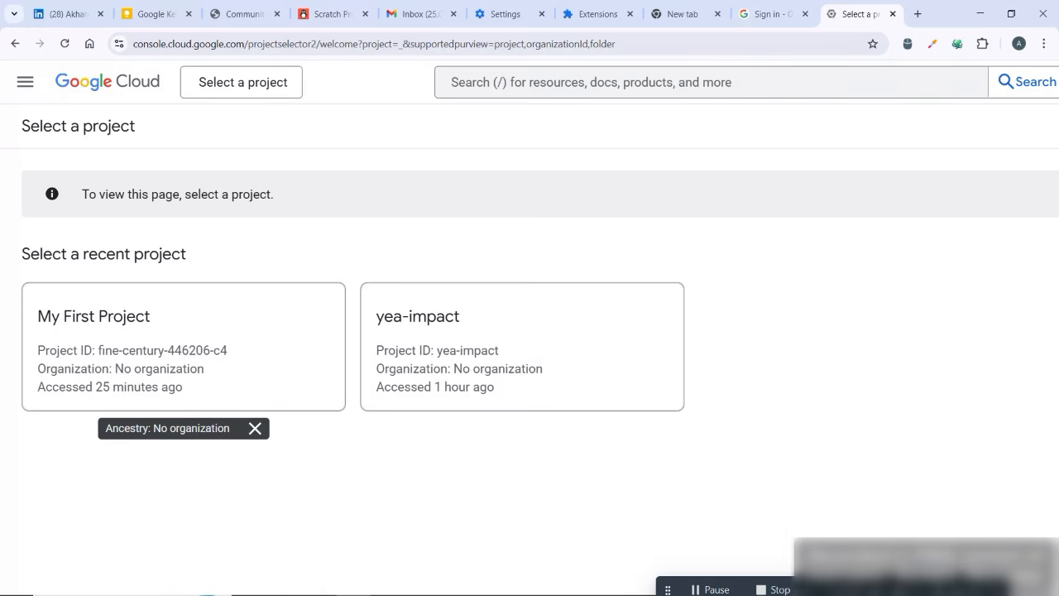
key("ctrl+minus")
key("ctrl+minus")
scroll(530, 328, "down", 1)
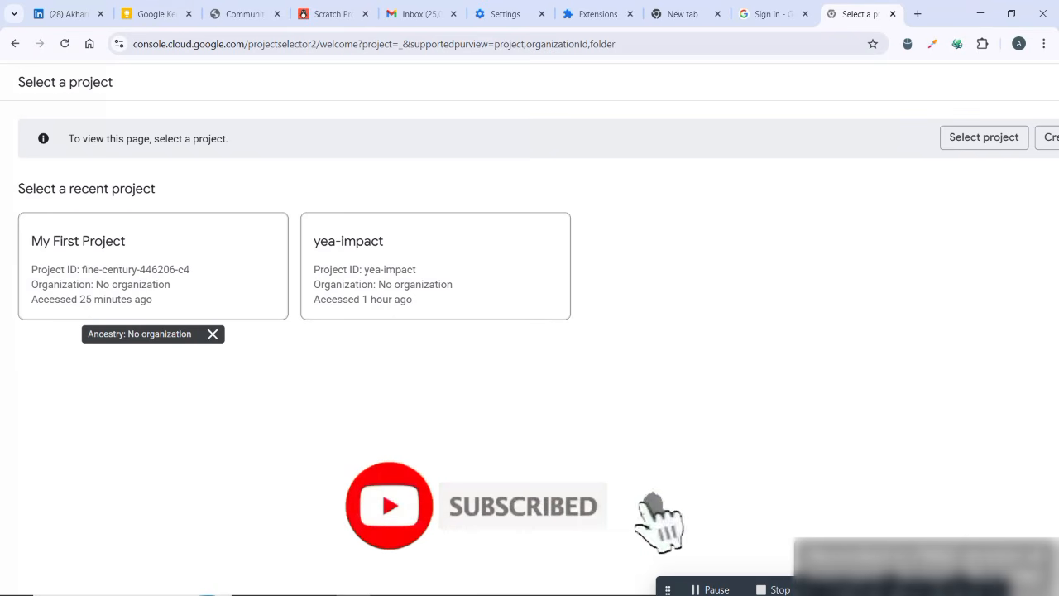
scroll(670, 216, "up", 2)
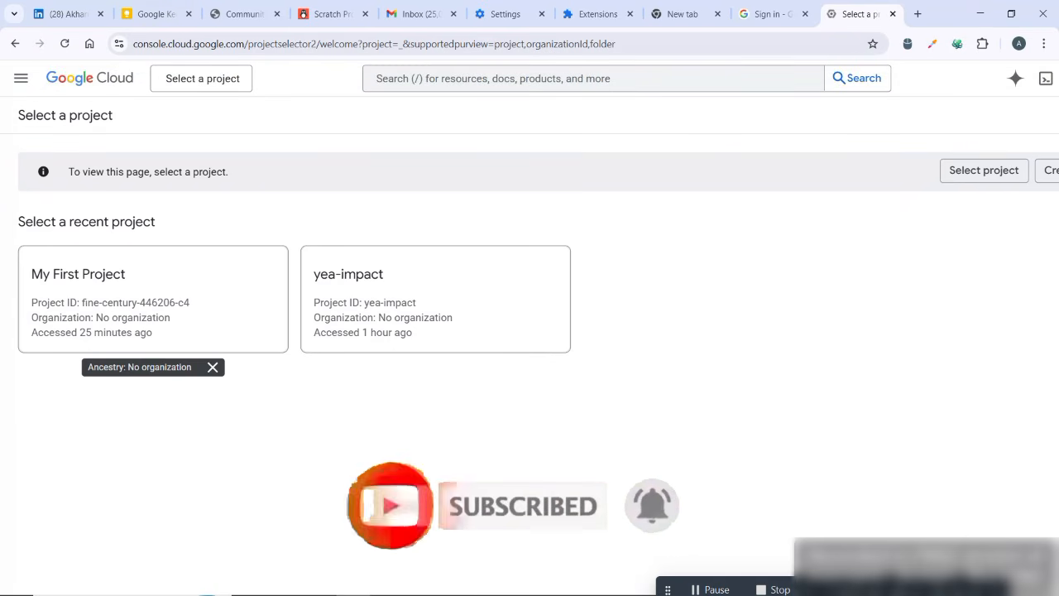
scroll(16, 397, "up", 1)
scroll(17, 398, "up", 1)
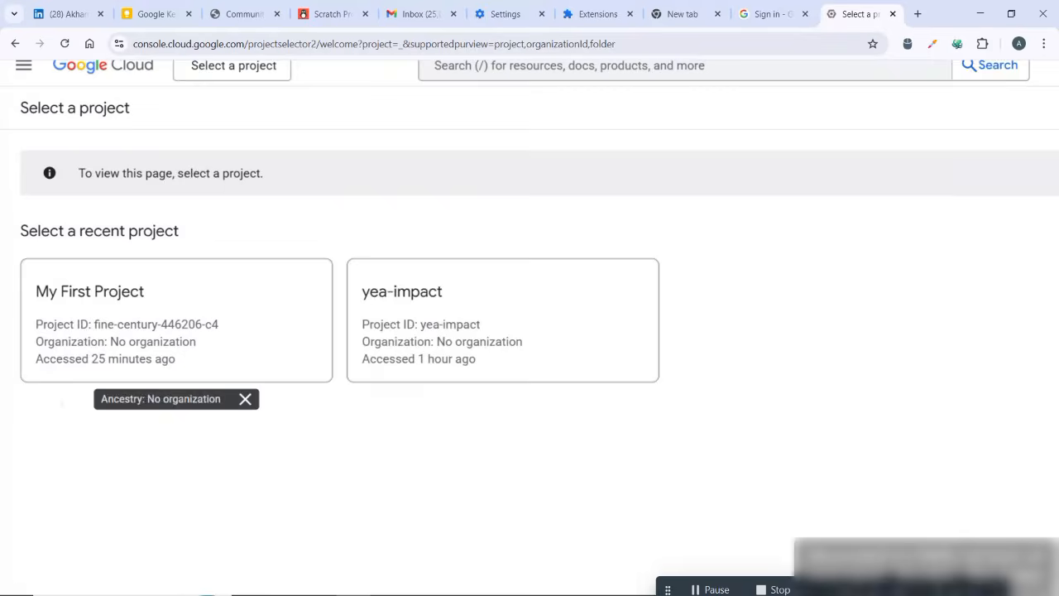
scroll(16, 397, "down", 1)
scroll(16, 398, "up", 1)
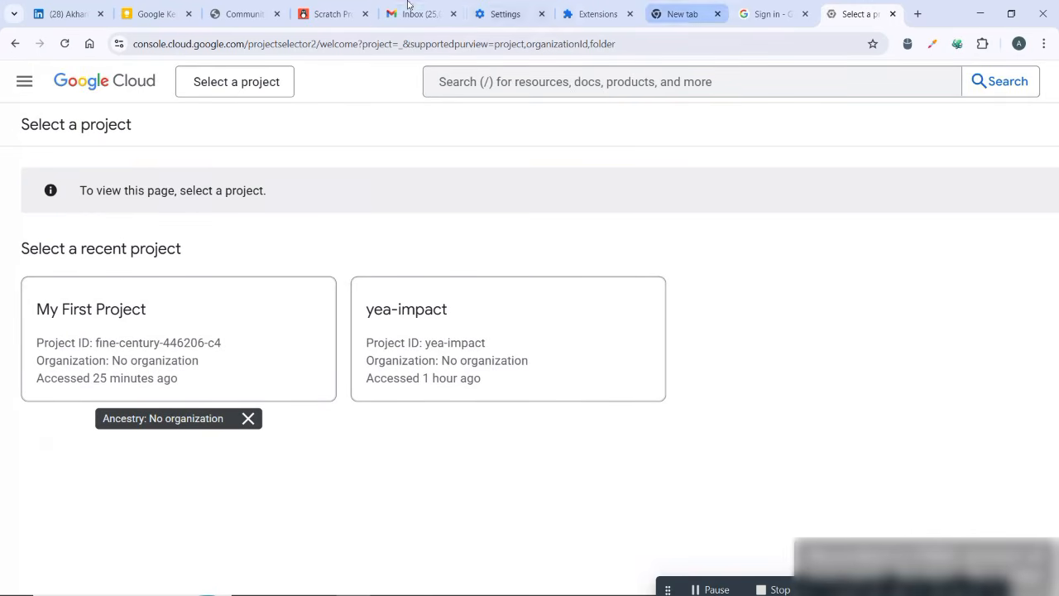
scroll(529, 323, "down", 3)
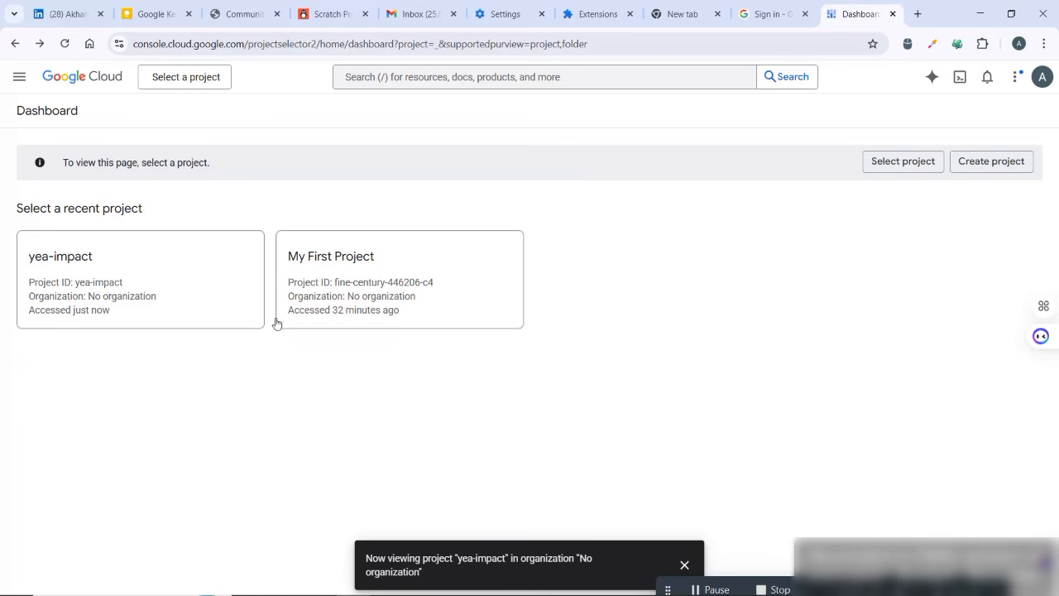
- Open the yea-impact project's dashboard and create a new project named Uswift from the project picker
left_click(133, 267)
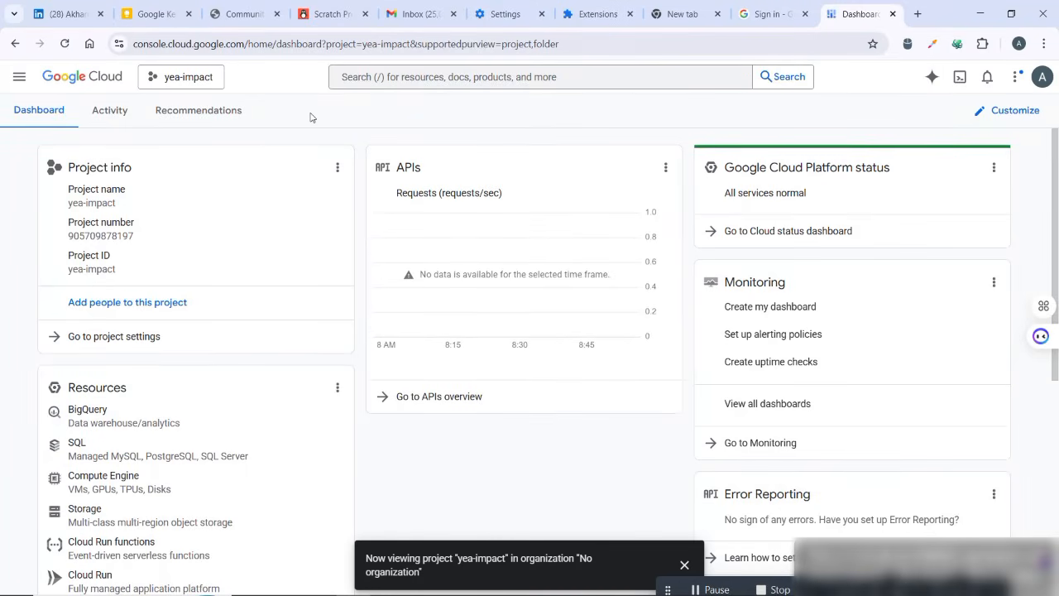
left_click(154, 79)
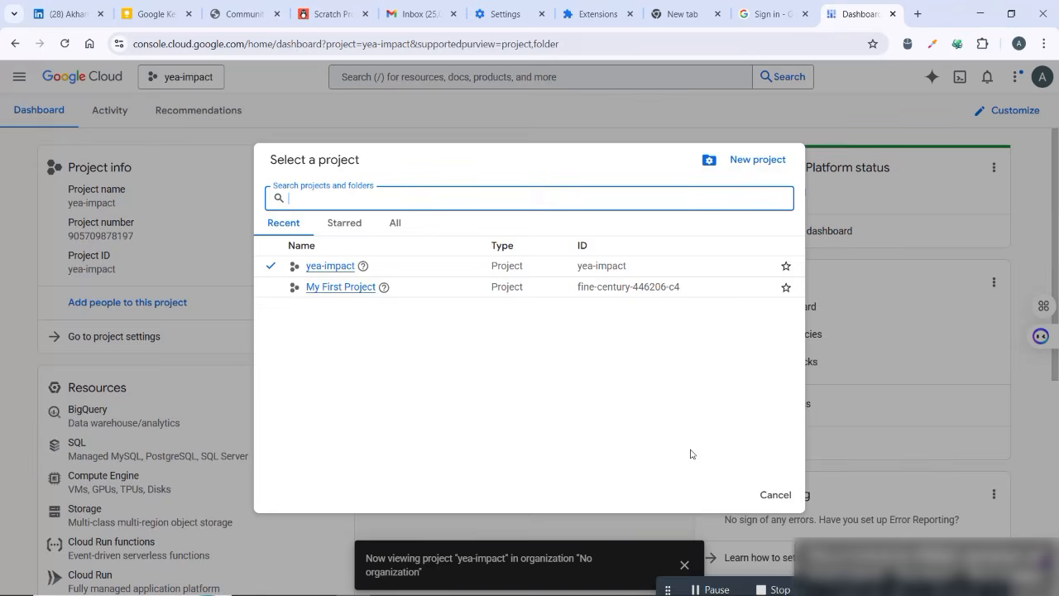
scroll(496, 281, "up", 2)
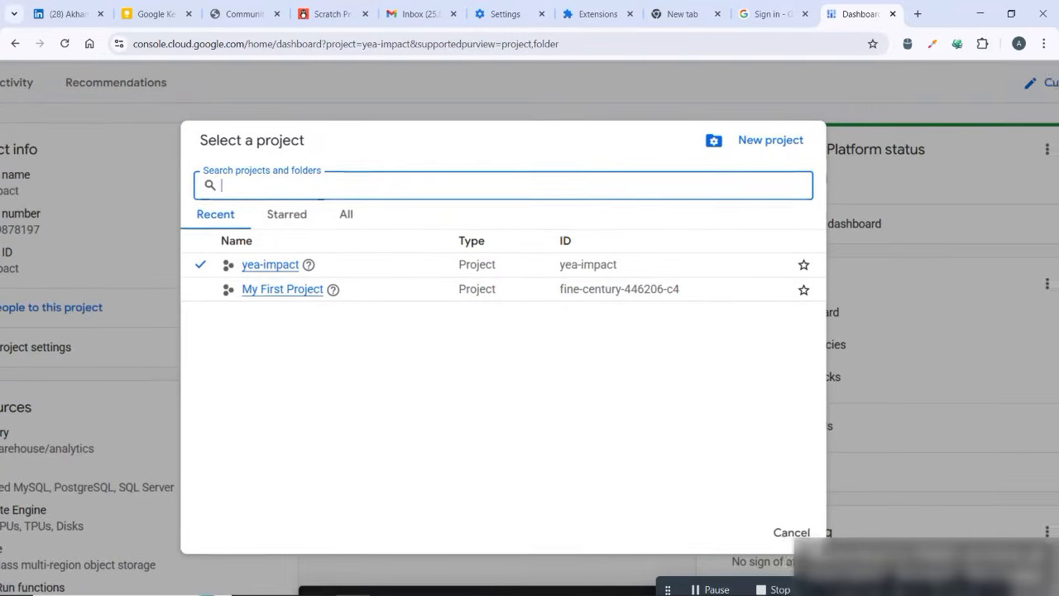
scroll(704, 381, "up", 1)
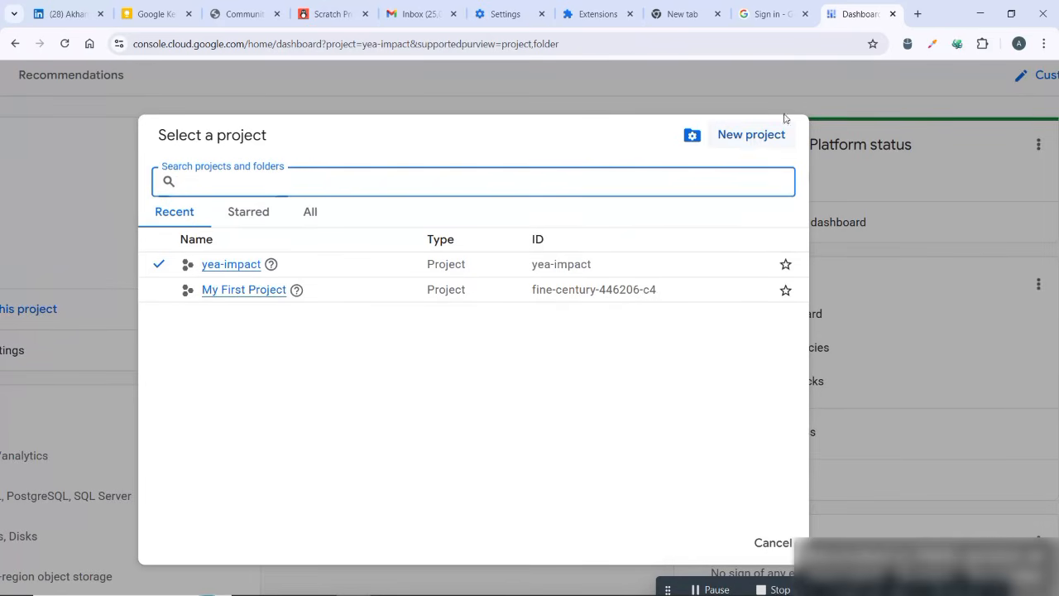
left_click(752, 137)
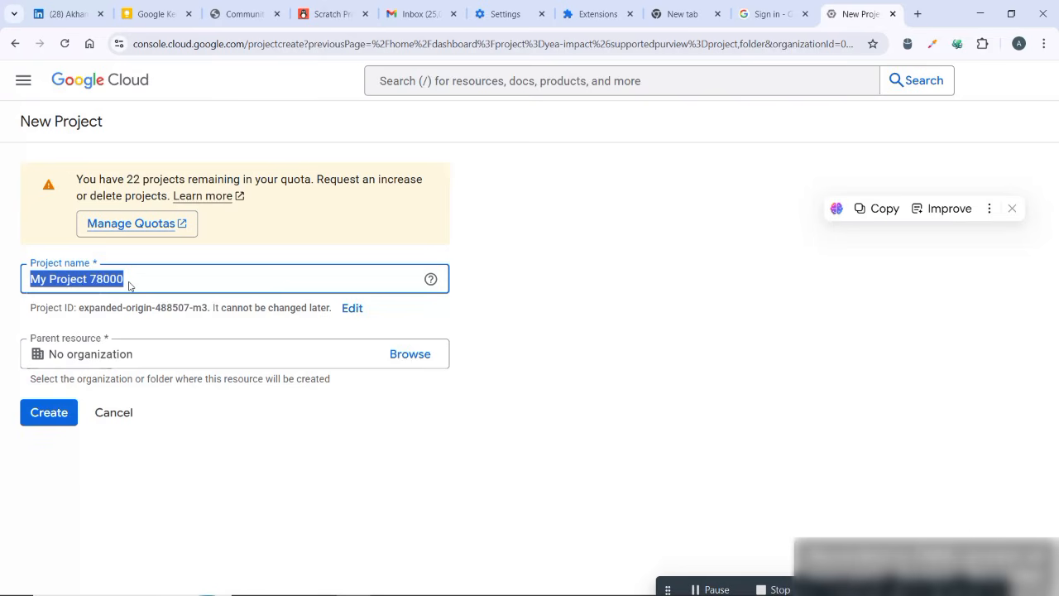
type("Uswif")
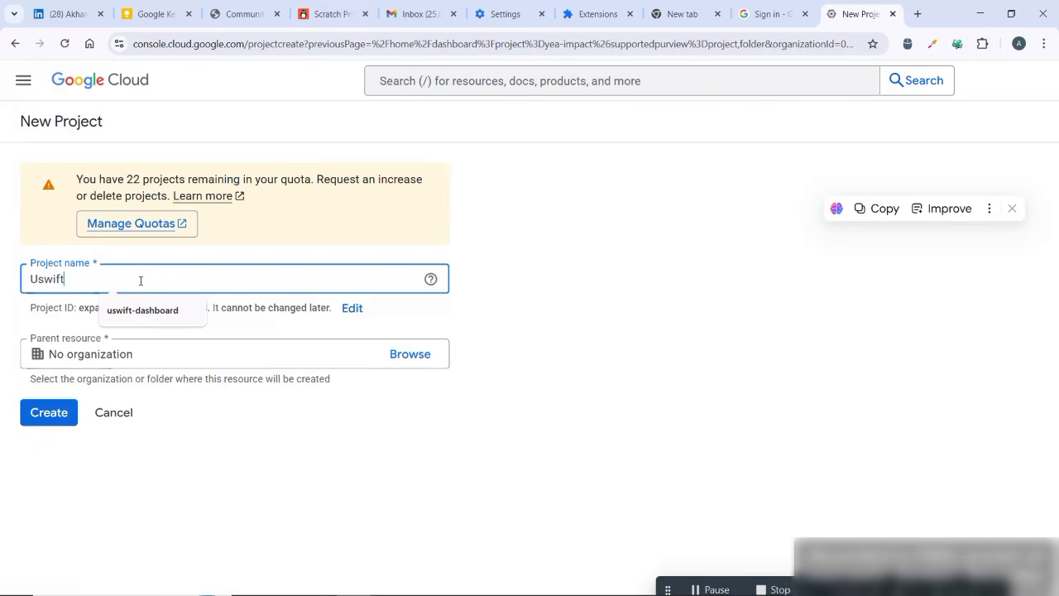
type("t")
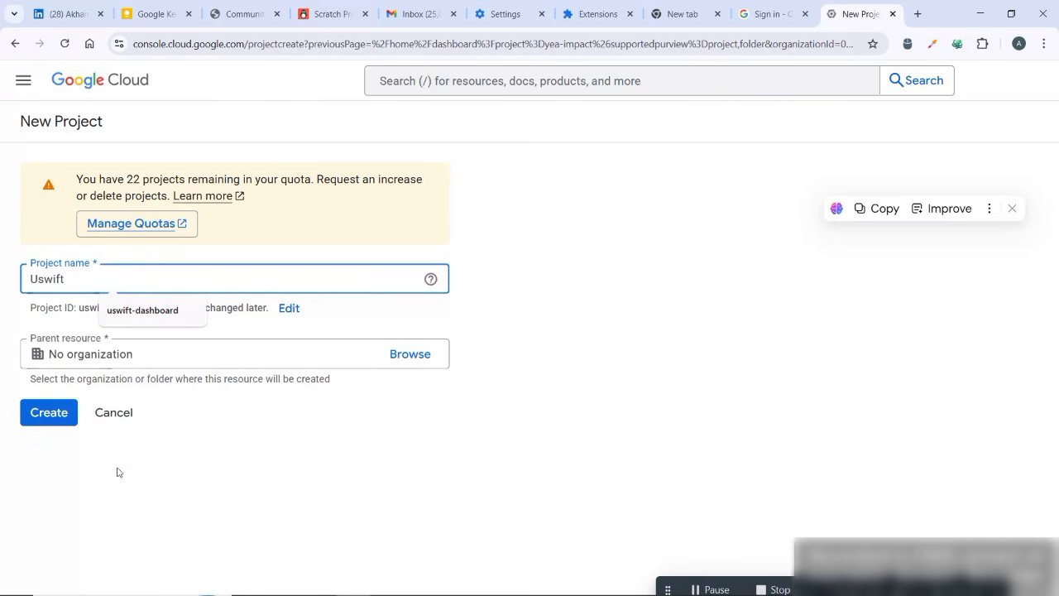
left_click(49, 419)
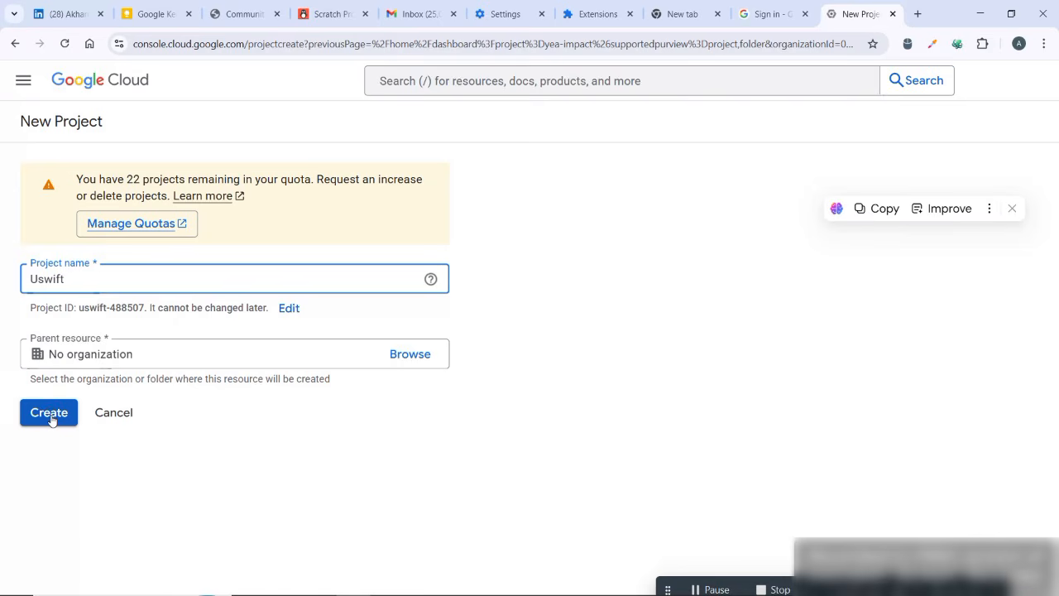
left_click(52, 420)
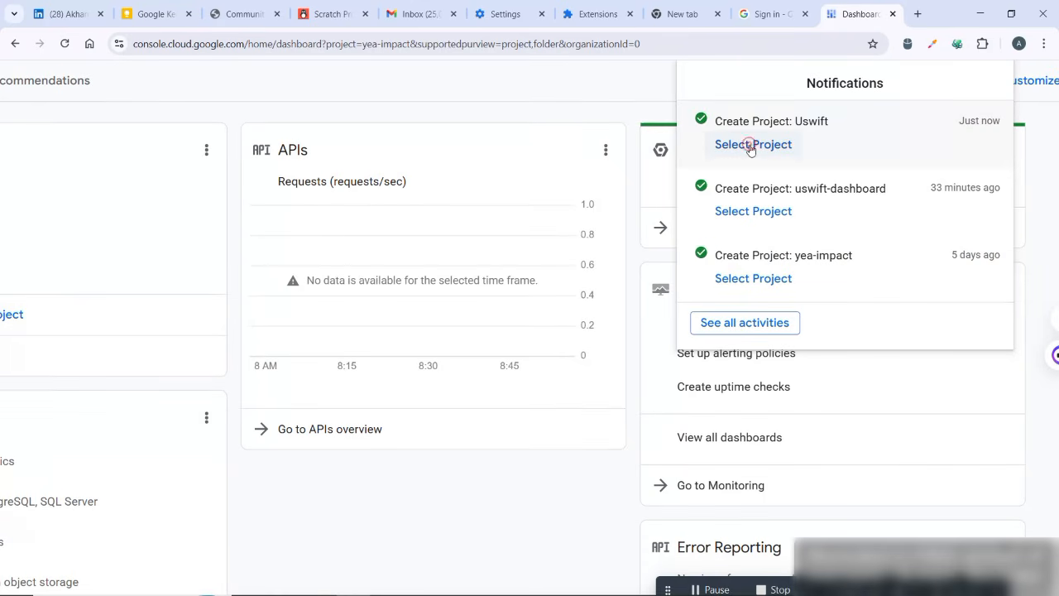
- Select the newly created Uswift project from the notifications, view its dashboard and dismiss the notifications list
left_click(751, 146)
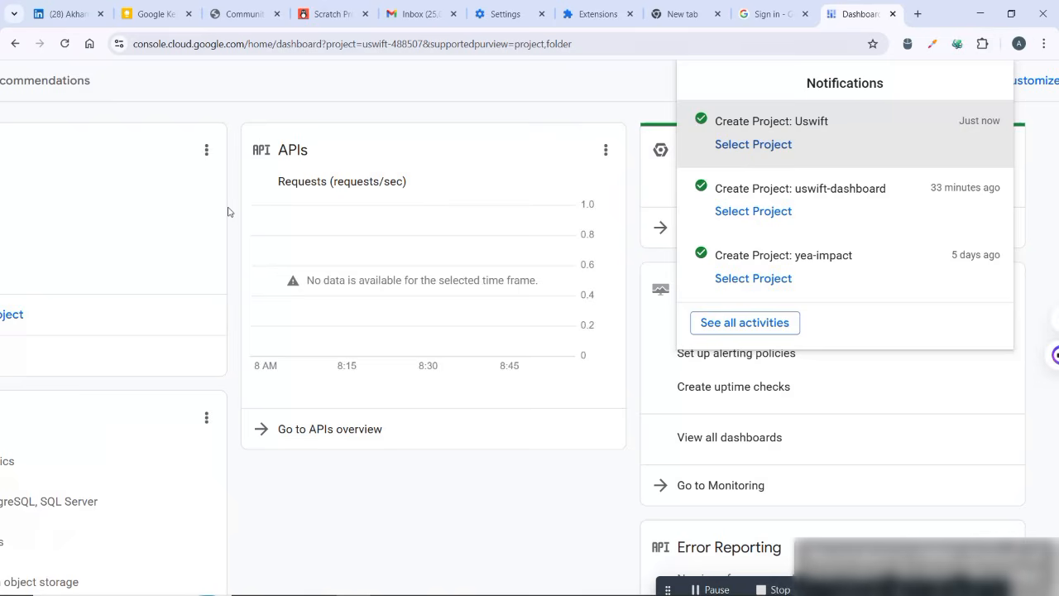
left_click(230, 212)
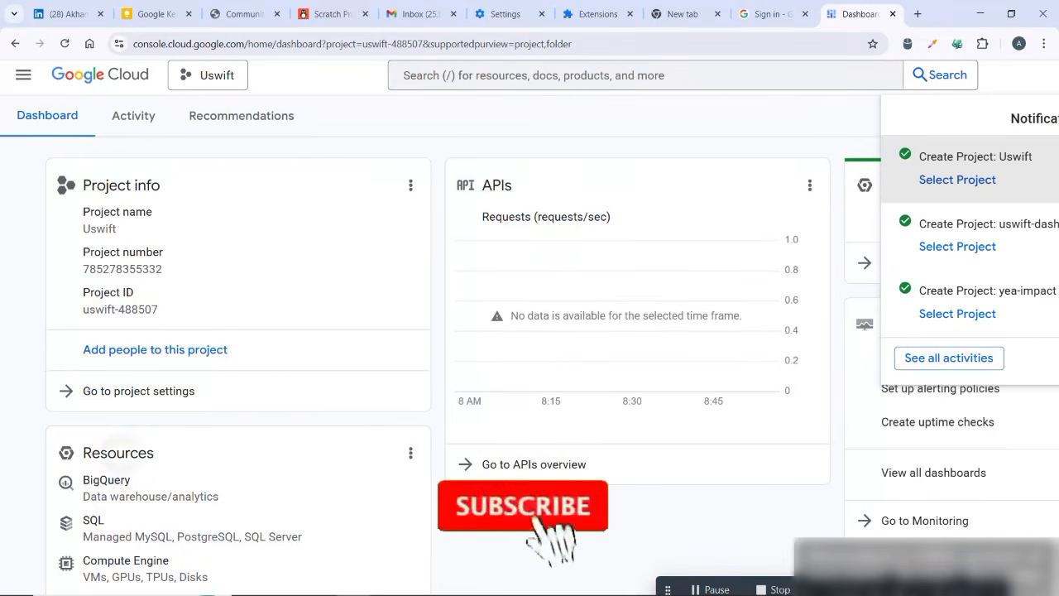
scroll(530, 328, "down", 1)
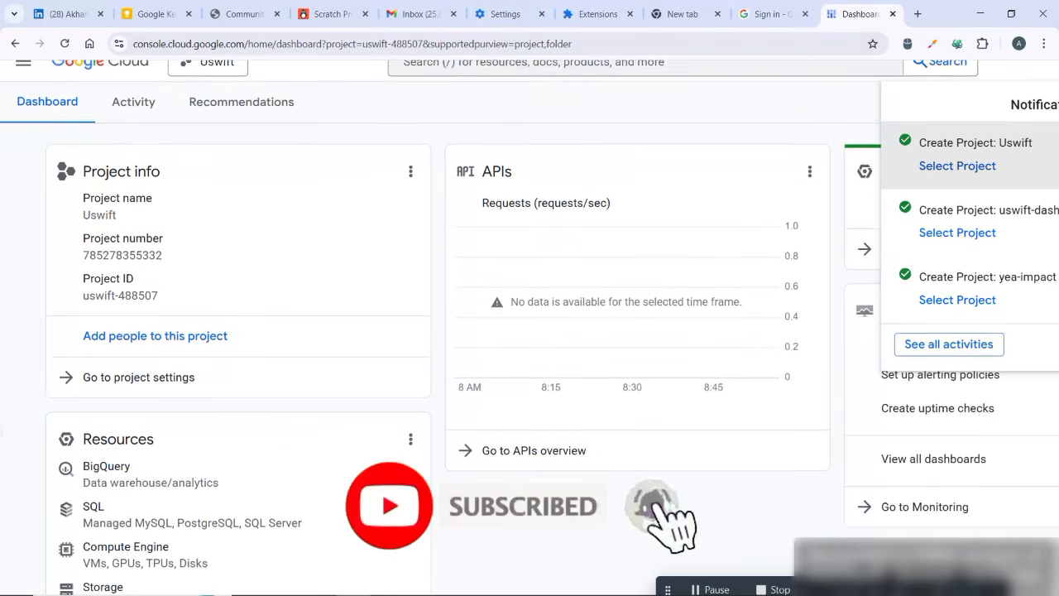
scroll(529, 327, "down", 1)
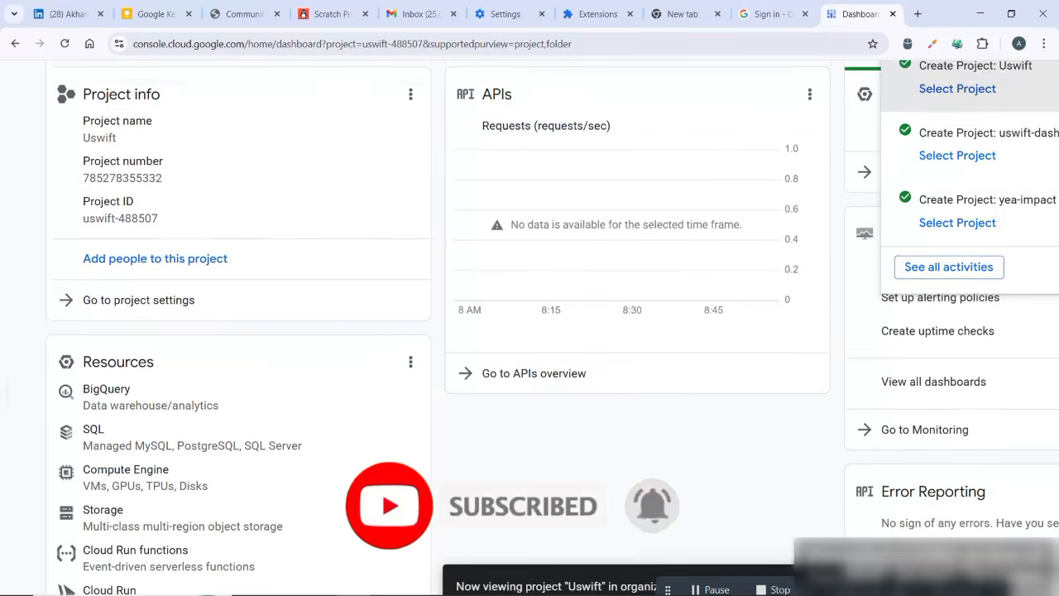
scroll(530, 328, "up", 1)
scroll(230, 208, "up", 1)
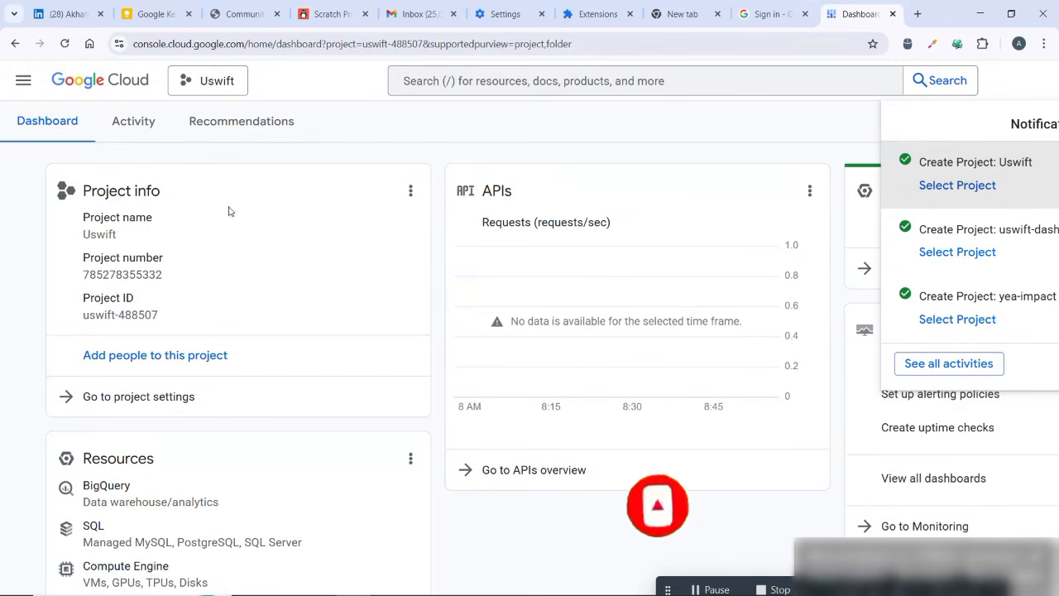
left_click(23, 81)
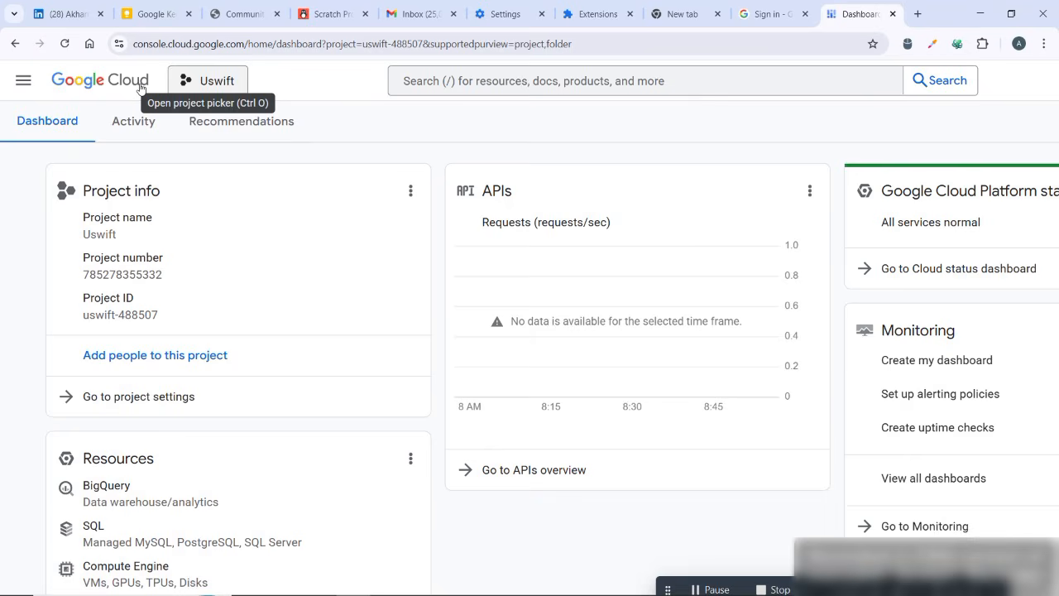
- Open the OAuth consent screen under APIs & Services for the Uswift project and start configuring the Google Auth Platform
left_click(23, 80)
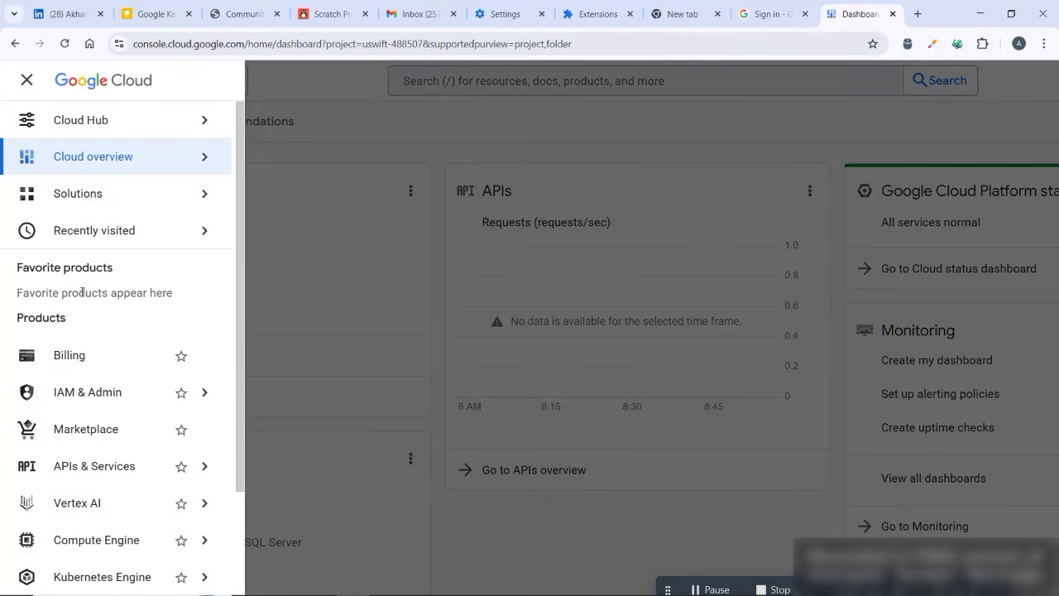
mouse_move(105, 474)
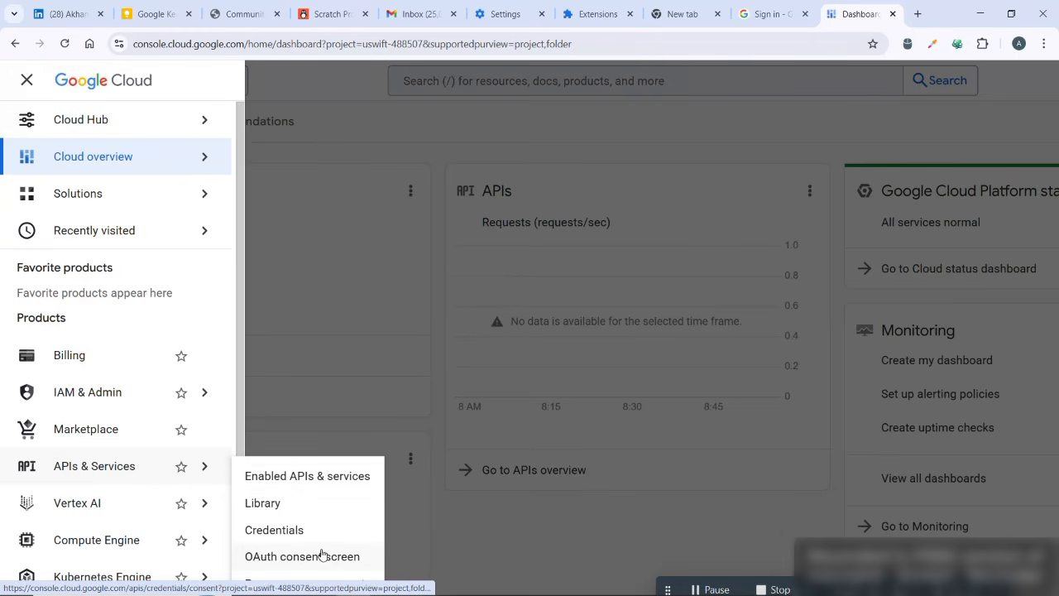
left_click(345, 477)
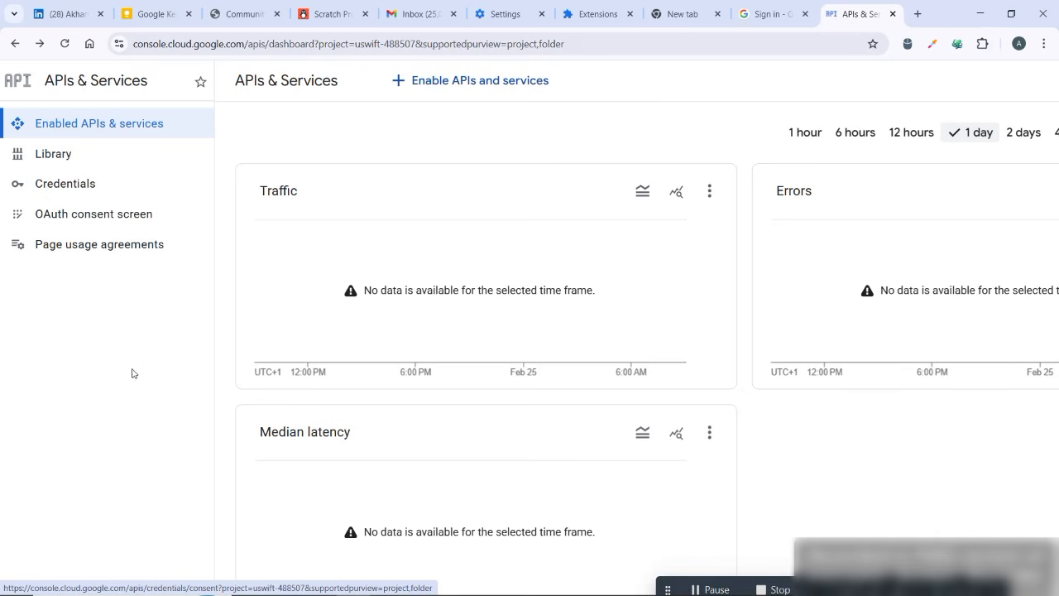
scroll(2, 290, "up", 3)
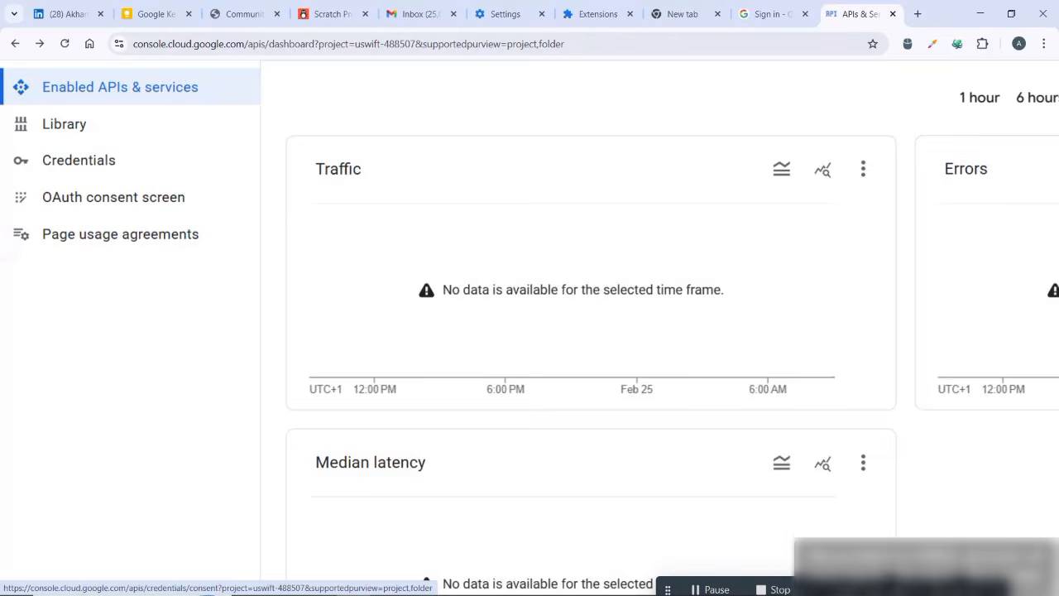
left_click(108, 207)
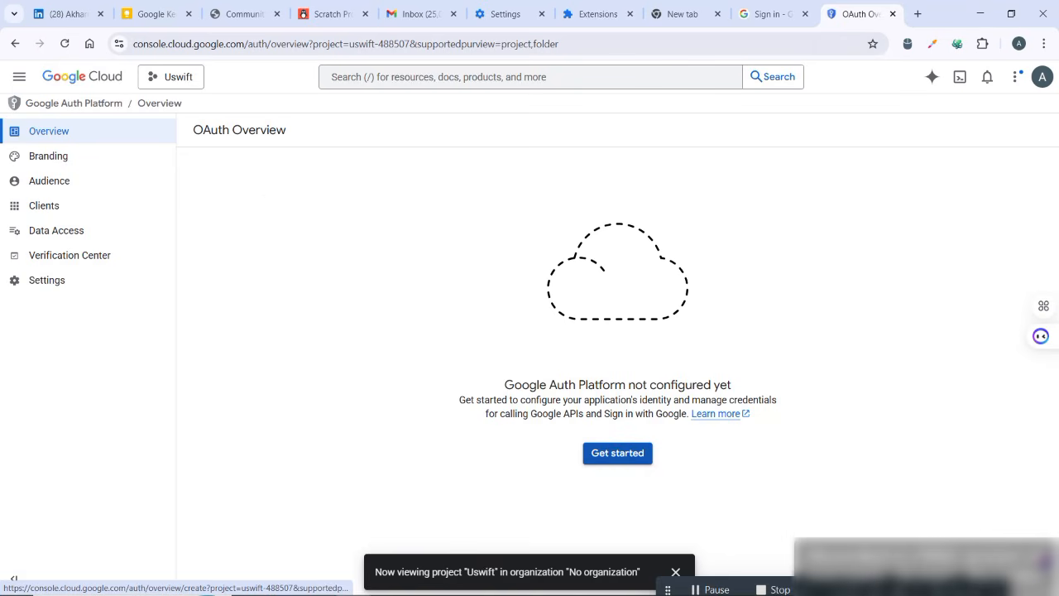
left_click(619, 451)
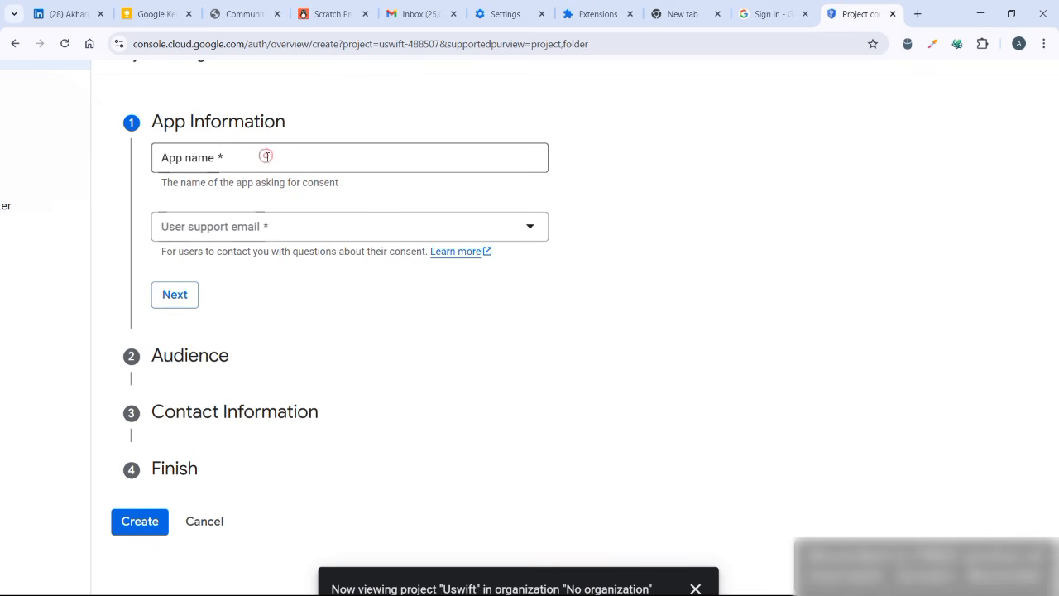
- Complete the app information with the app name uswift-dashboard and the account's own Gmail address as user support email
left_click(268, 156)
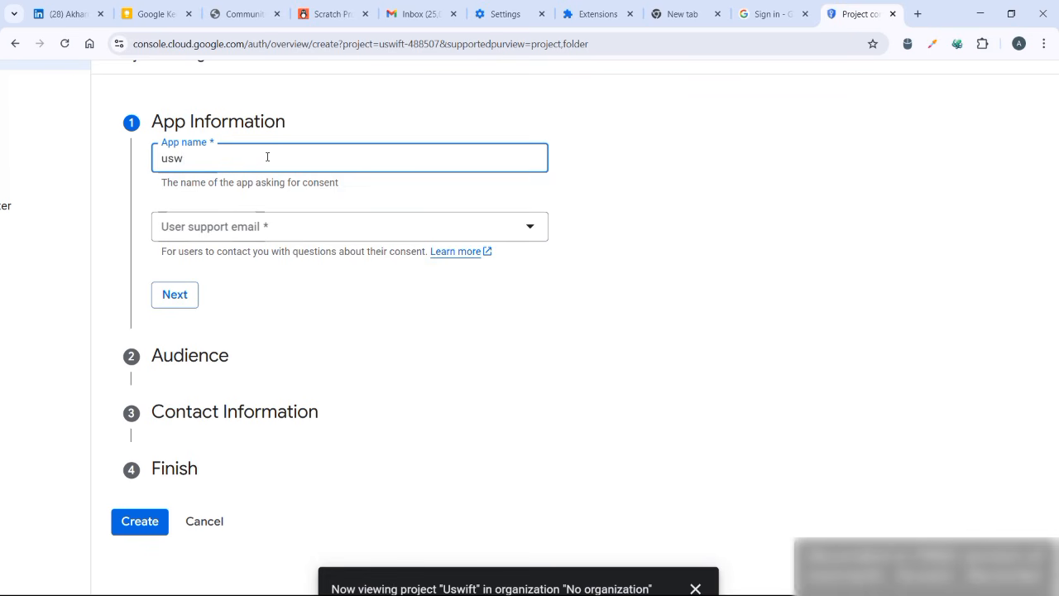
type("uswift-dashboard")
left_click(538, 229)
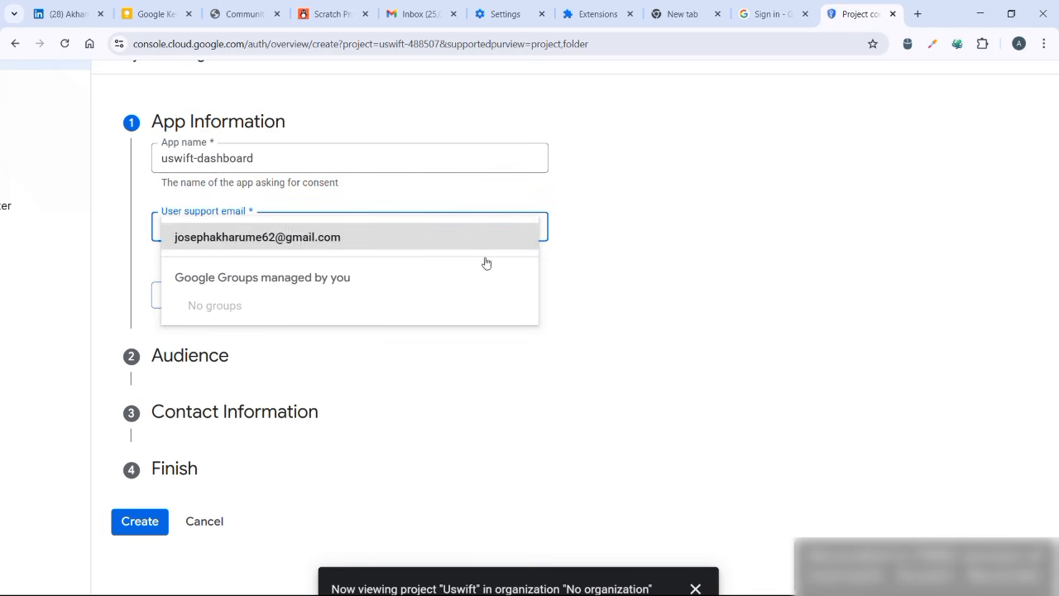
left_click(394, 239)
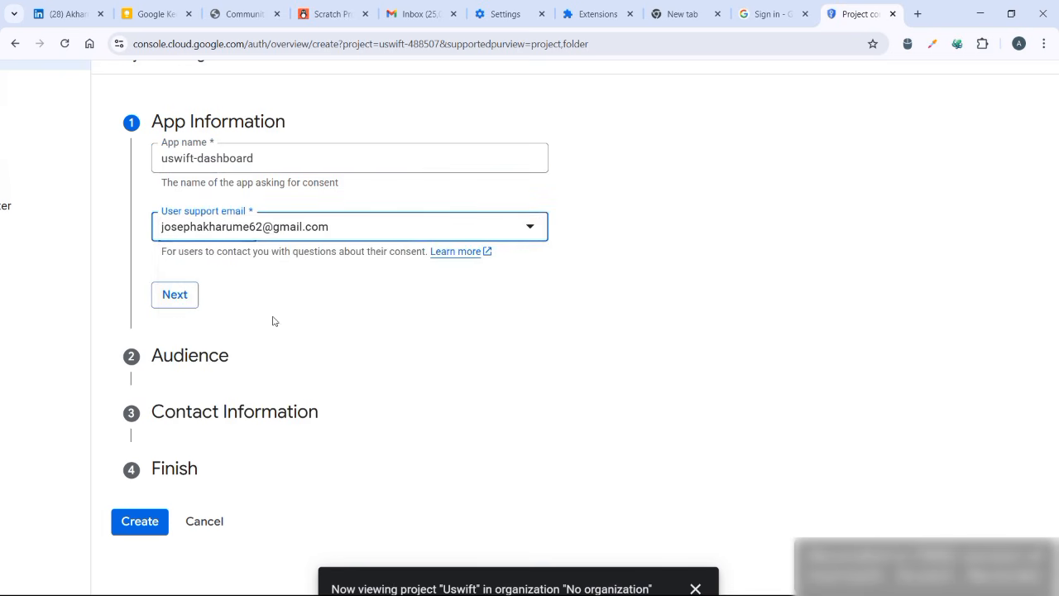
left_click(174, 296)
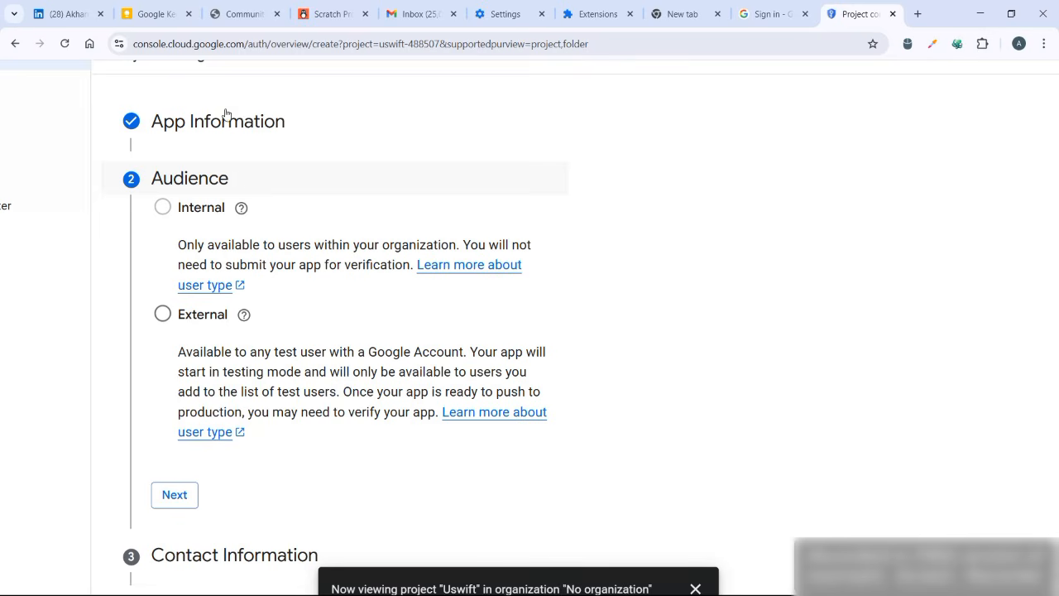
- Review the audience options, choose External as the user type and proceed to the contact information
scroll(530, 328, "down", 1)
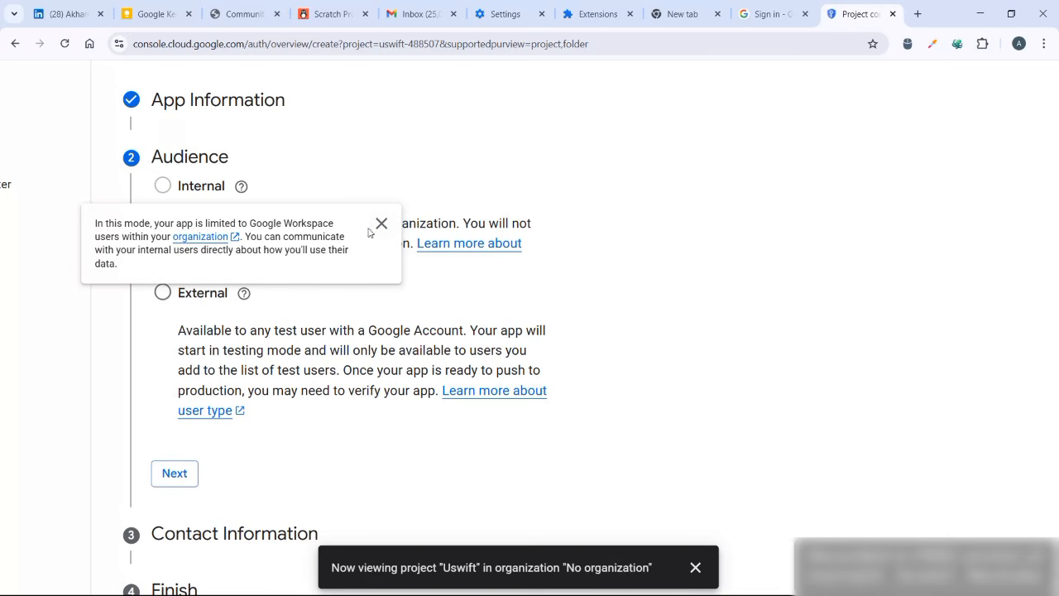
scroll(499, 269, "down", 2)
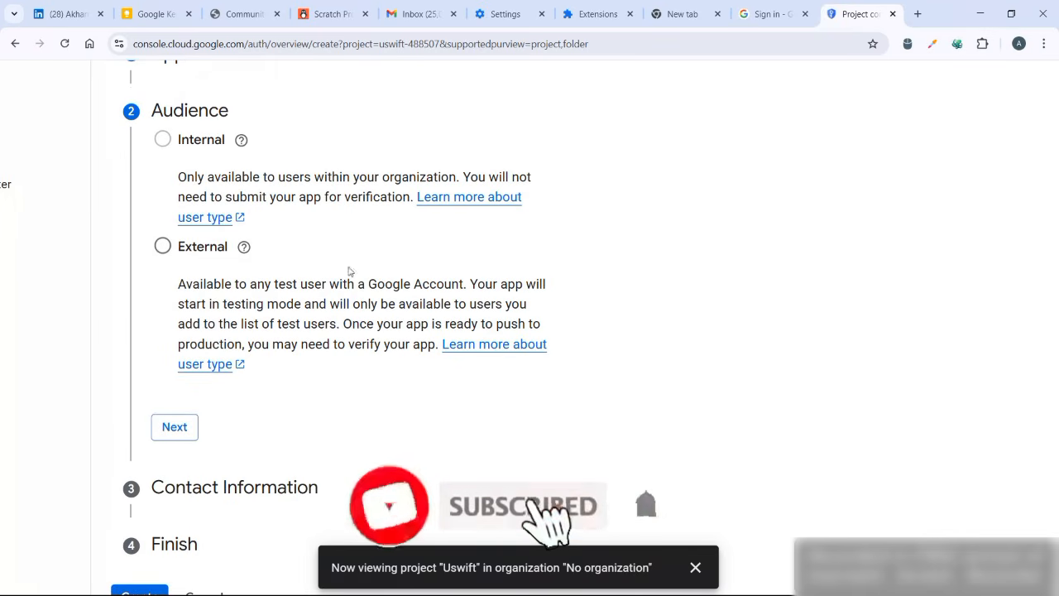
scroll(234, 232, "down", 1)
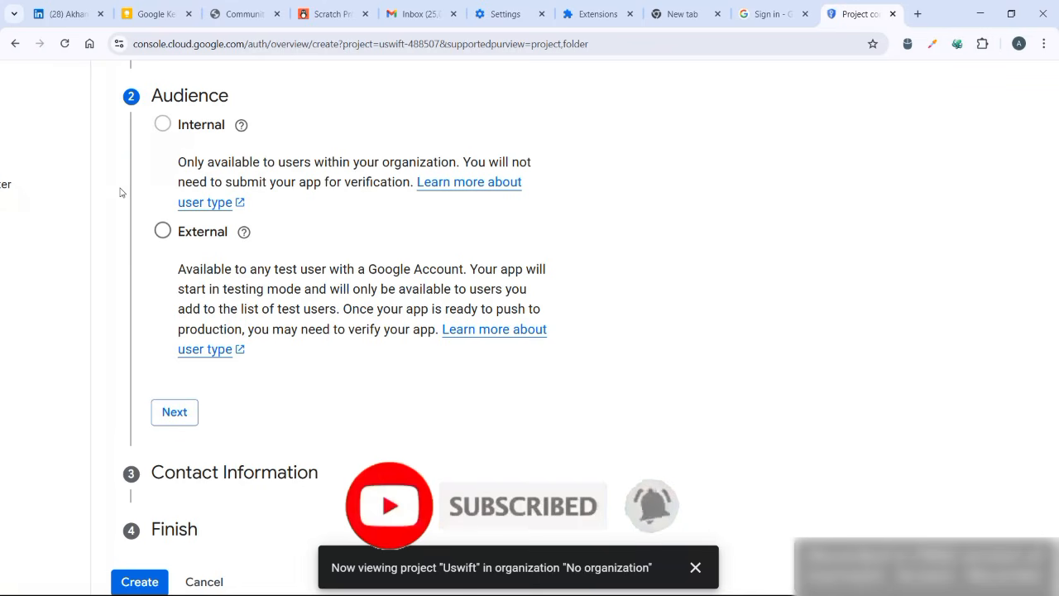
left_click(162, 231)
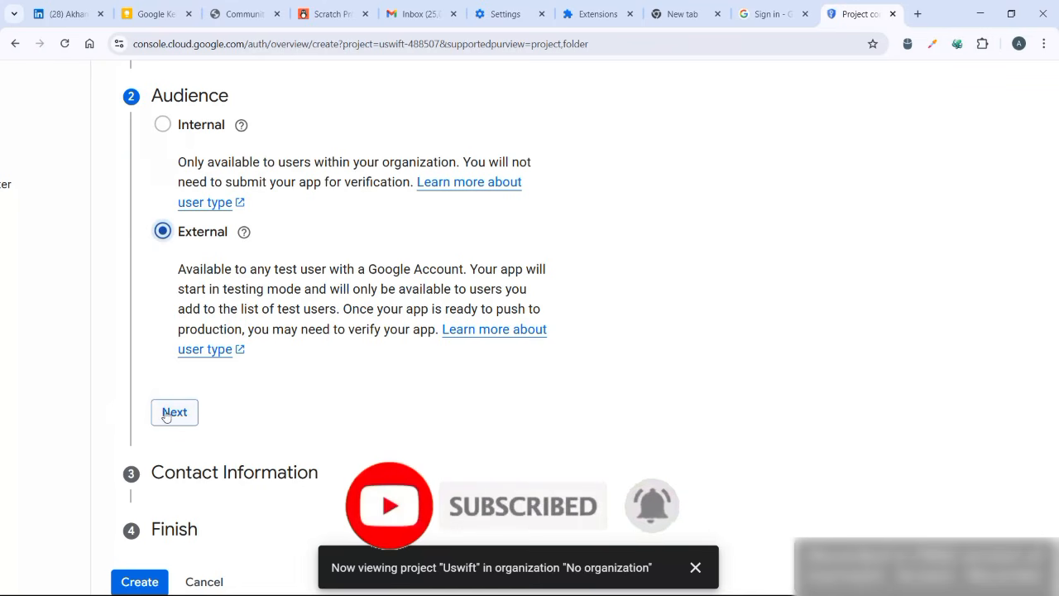
left_click(175, 412)
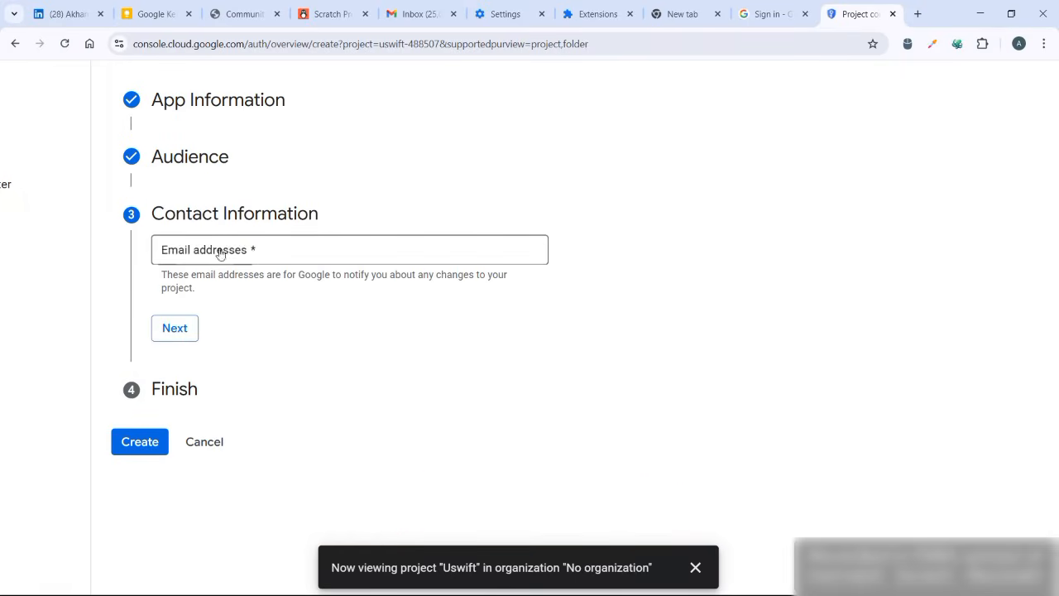
- Fill in the contact email with the same saved address used for user support and proceed to the final section
left_click(307, 248)
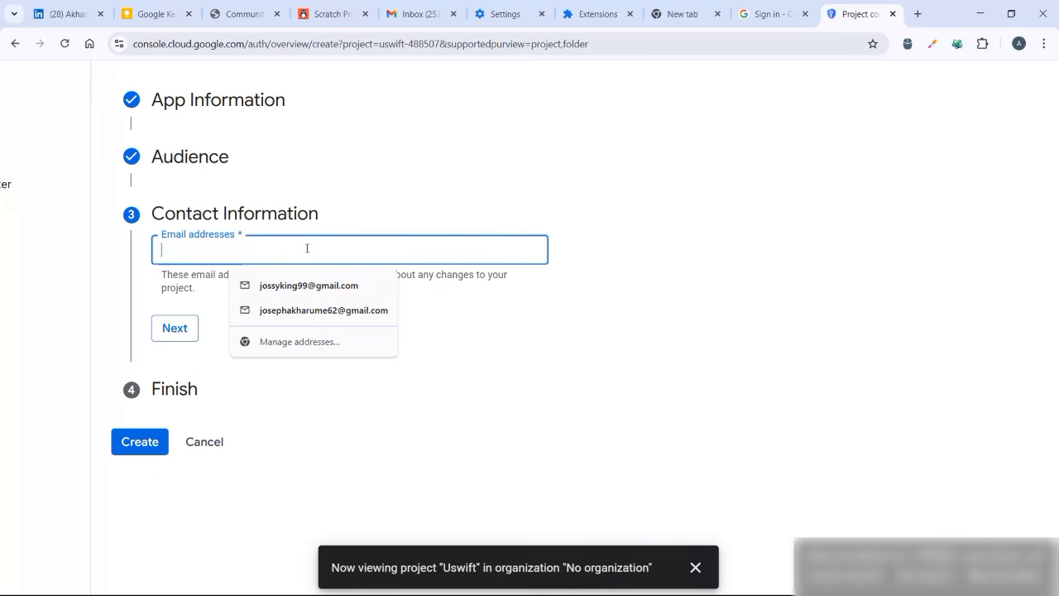
left_click(326, 312)
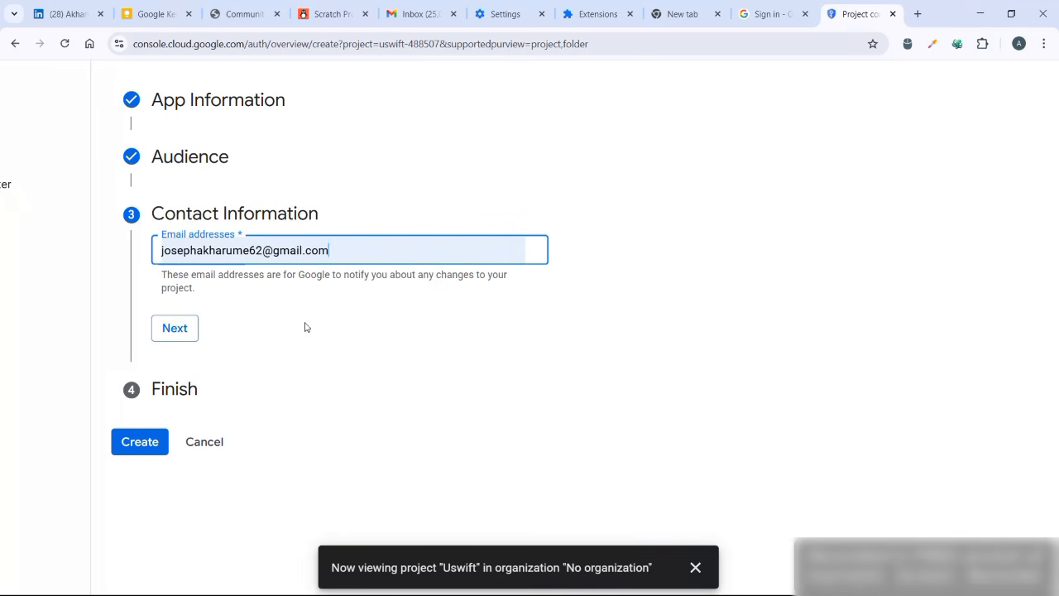
left_click(176, 329)
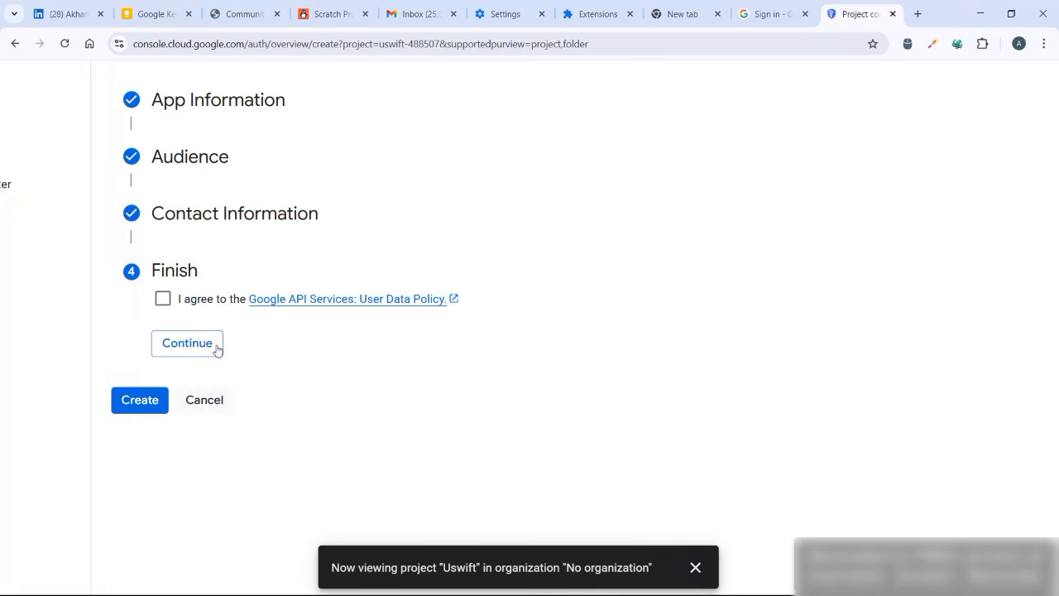
- Agree to the Google API Services User Data Policy and create the OAuth configuration
left_click(163, 299)
left_click(203, 359)
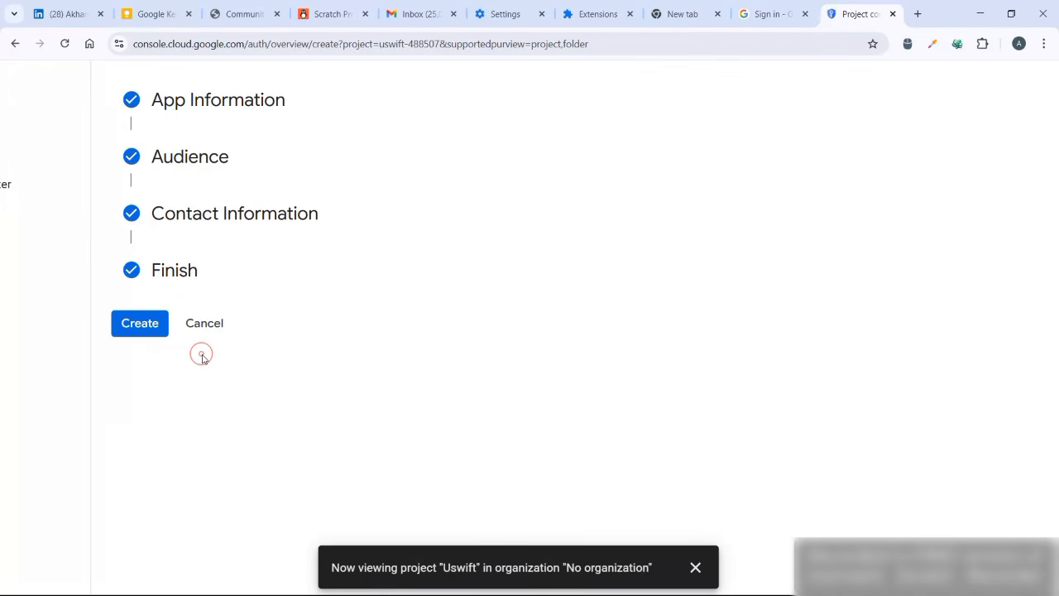
left_click(148, 321)
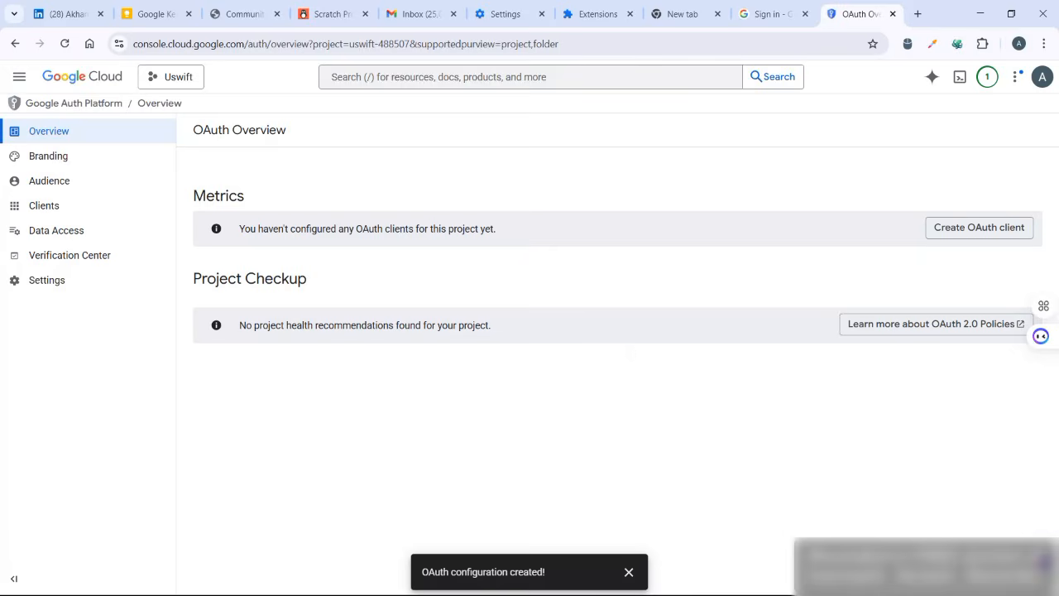
- Start creating an OAuth client for the project and set its application type to Web application
scroll(952, 210, "up", 3)
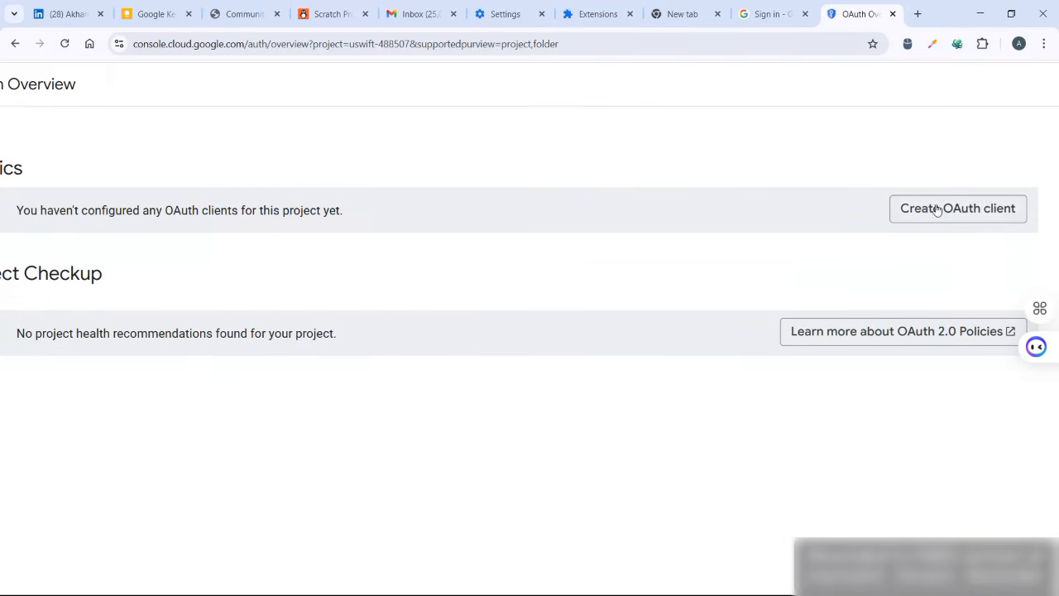
left_click(977, 203)
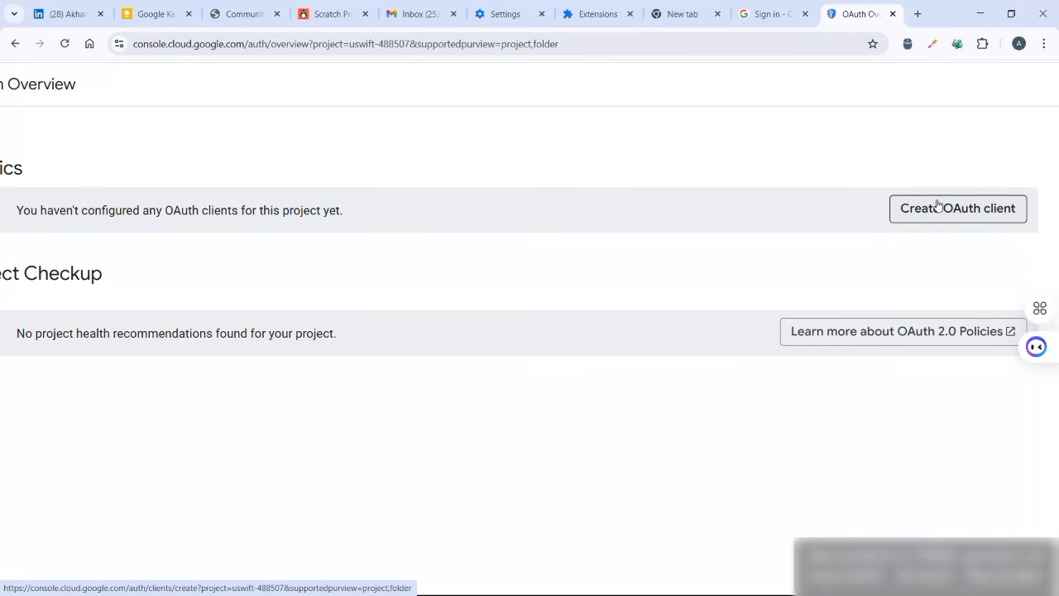
left_click(938, 207)
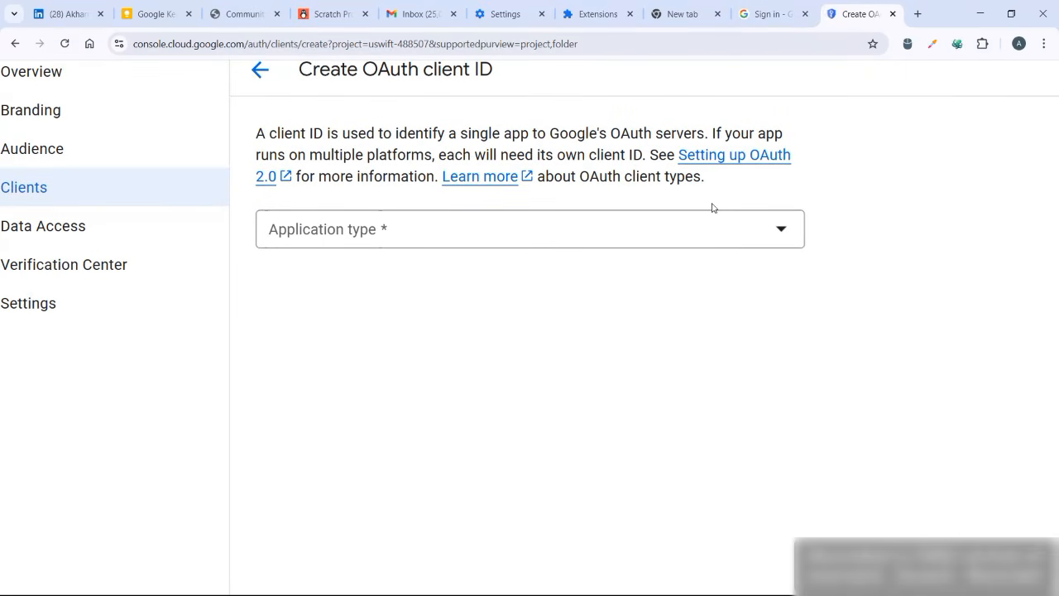
left_click(783, 233)
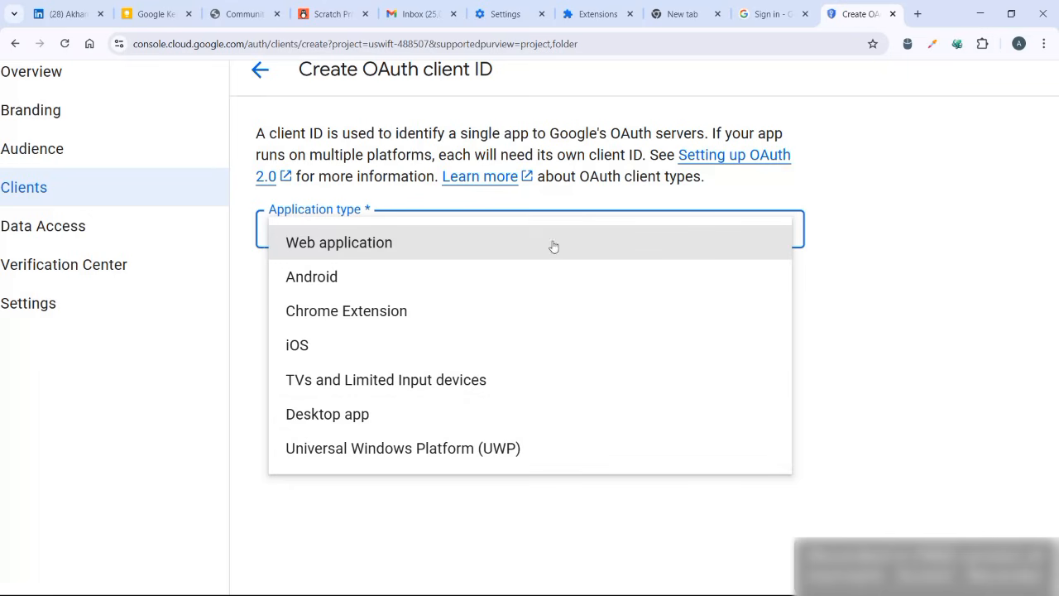
left_click(467, 246)
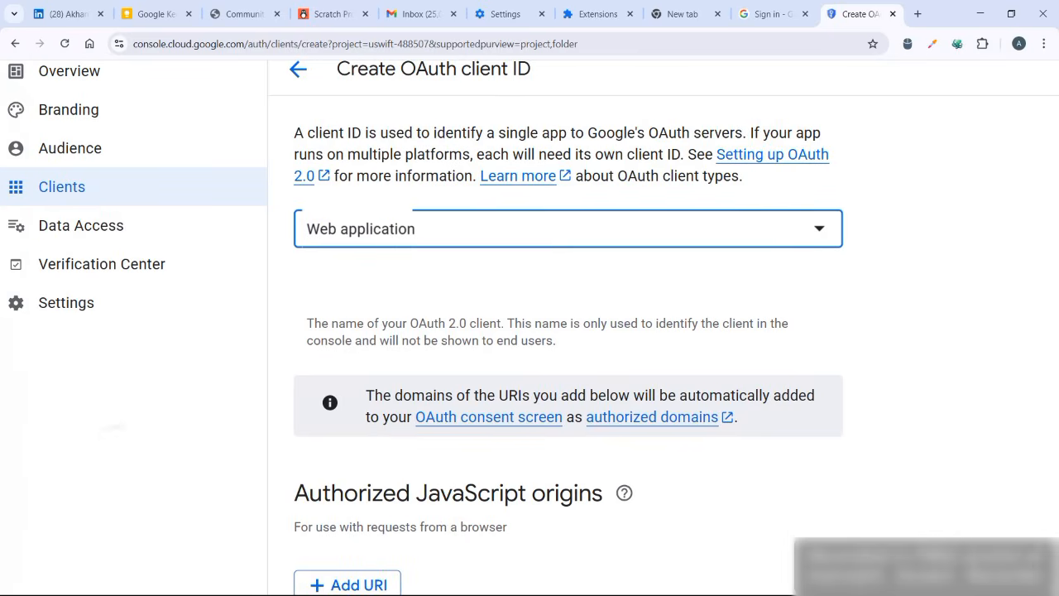
scroll(807, 336, "down", 3)
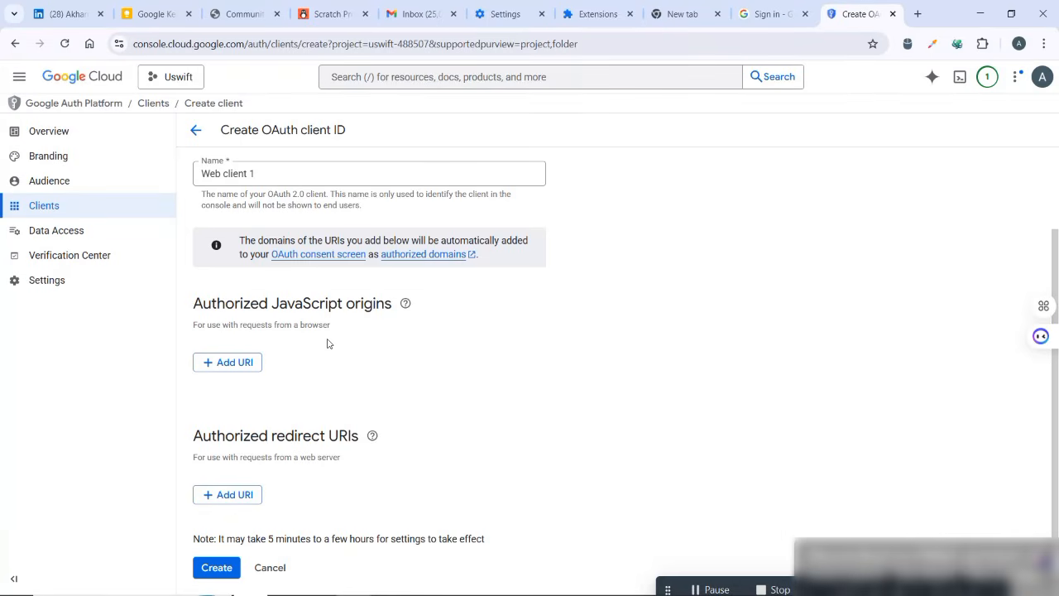
scroll(108, 393, "up", 3)
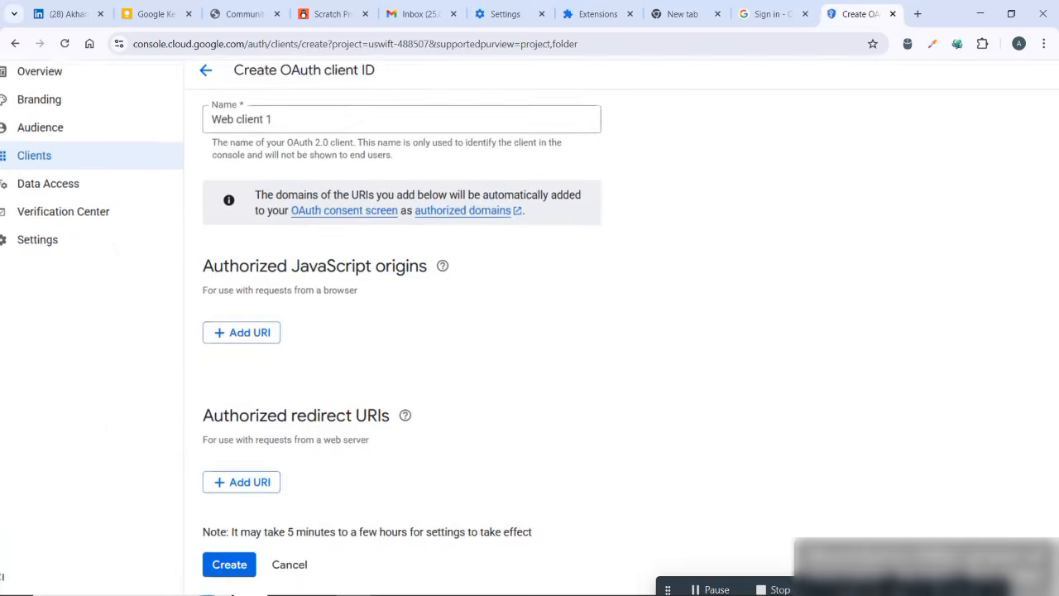
scroll(185, 333, "down", 2)
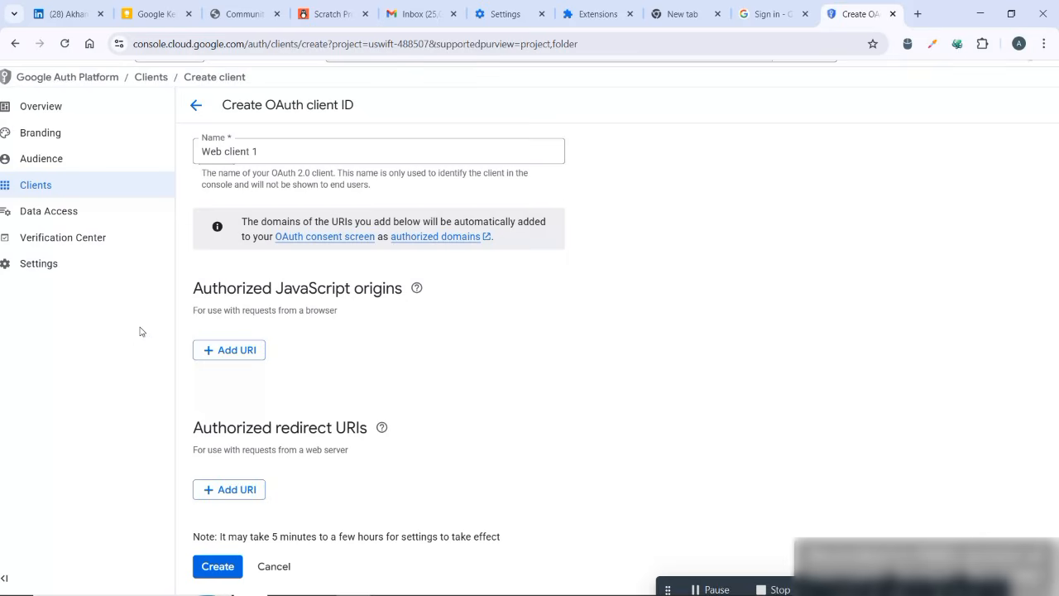
scroll(124, 434, "up", 2)
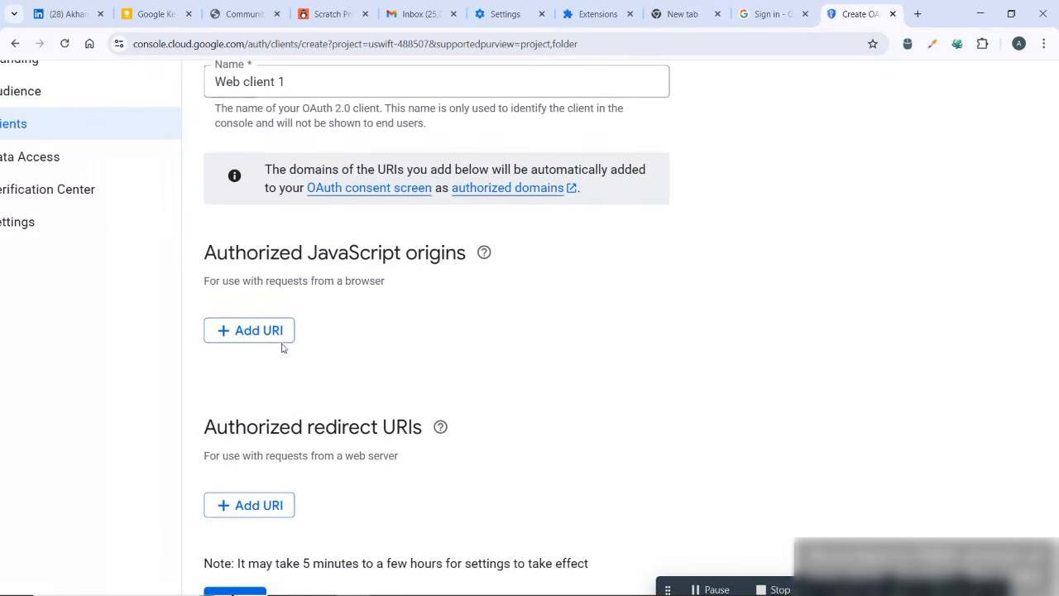
left_click(267, 335)
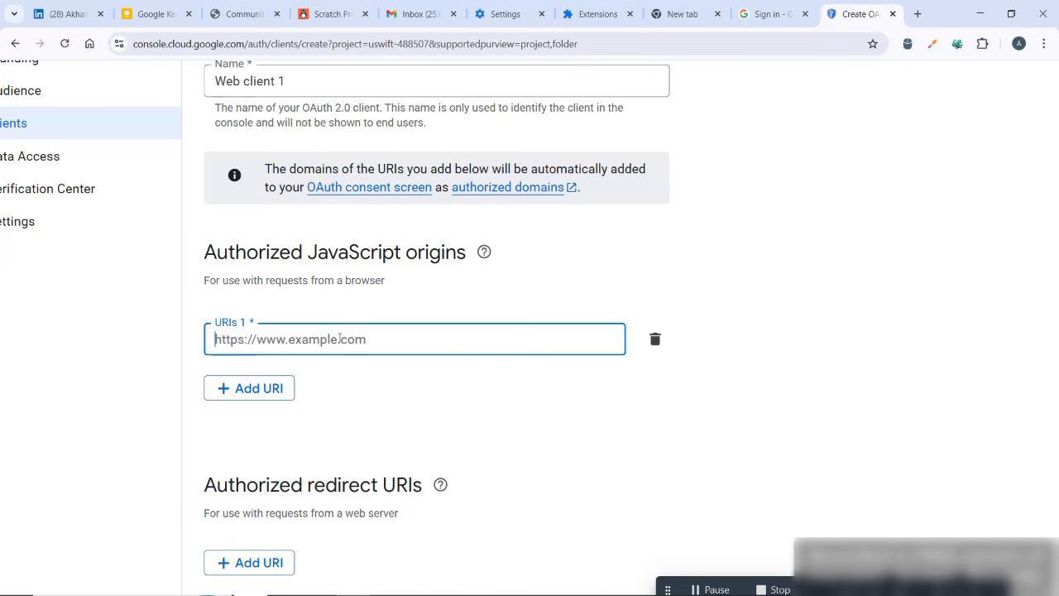
type("http://localhost:3000")
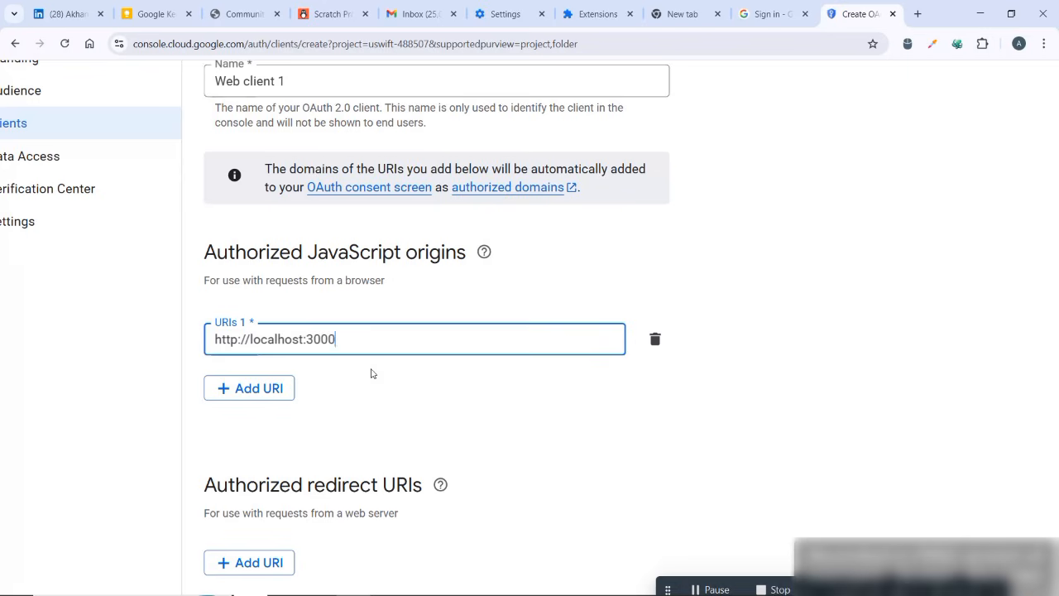
scroll(330, 407, "down", 1)
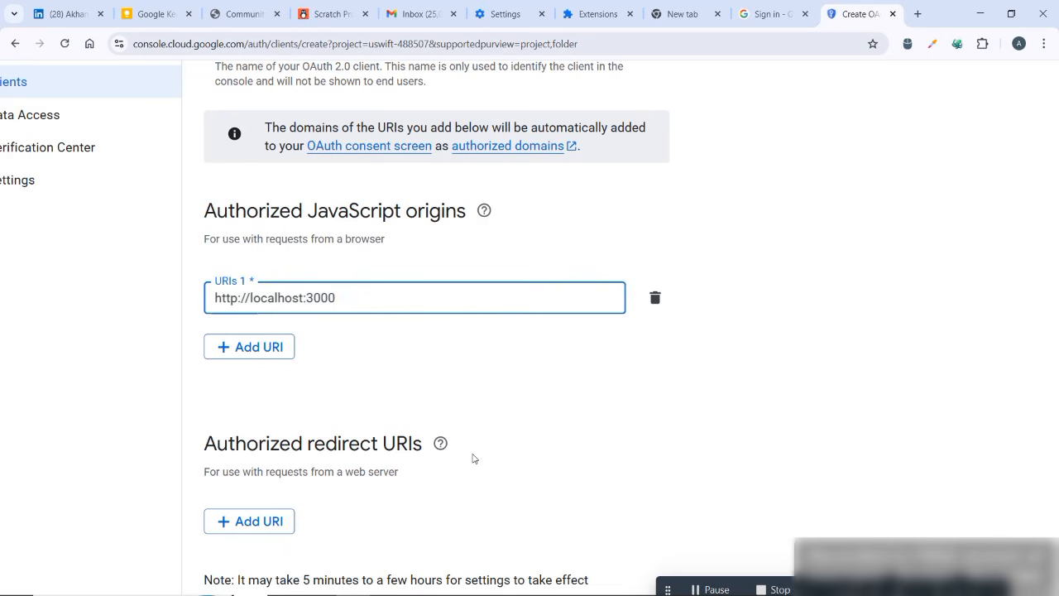
left_click(262, 520)
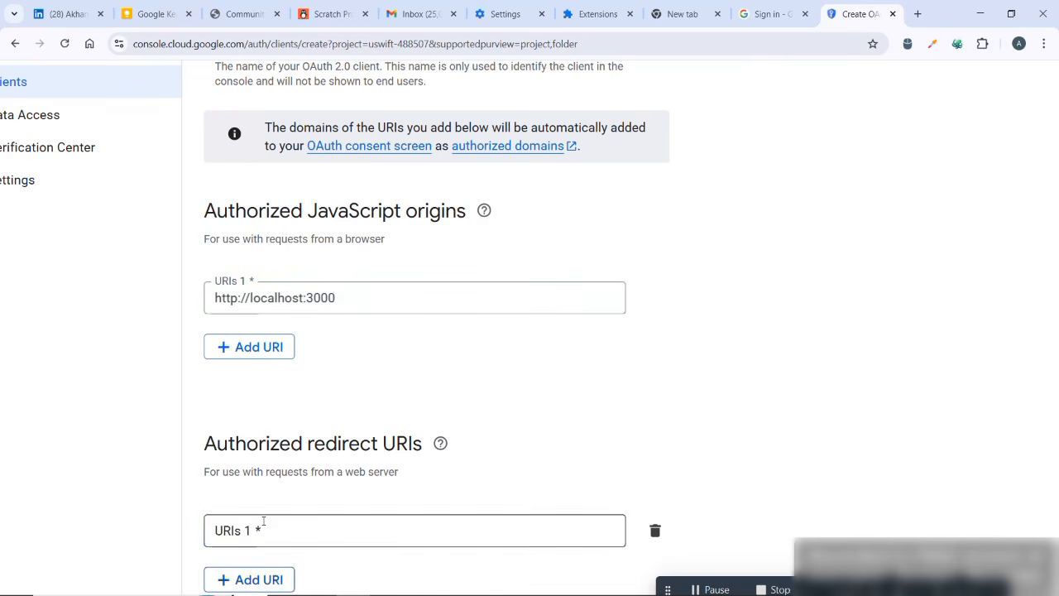
left_click(263, 520)
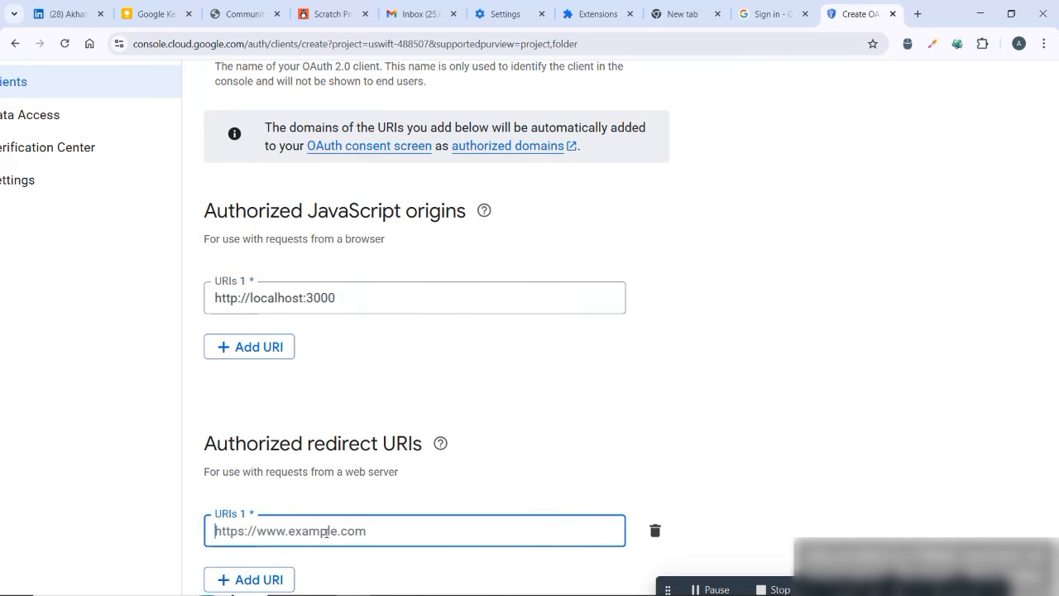
type("http://localhost:3000/auth/callback")
scroll(437, 331, "down", 2)
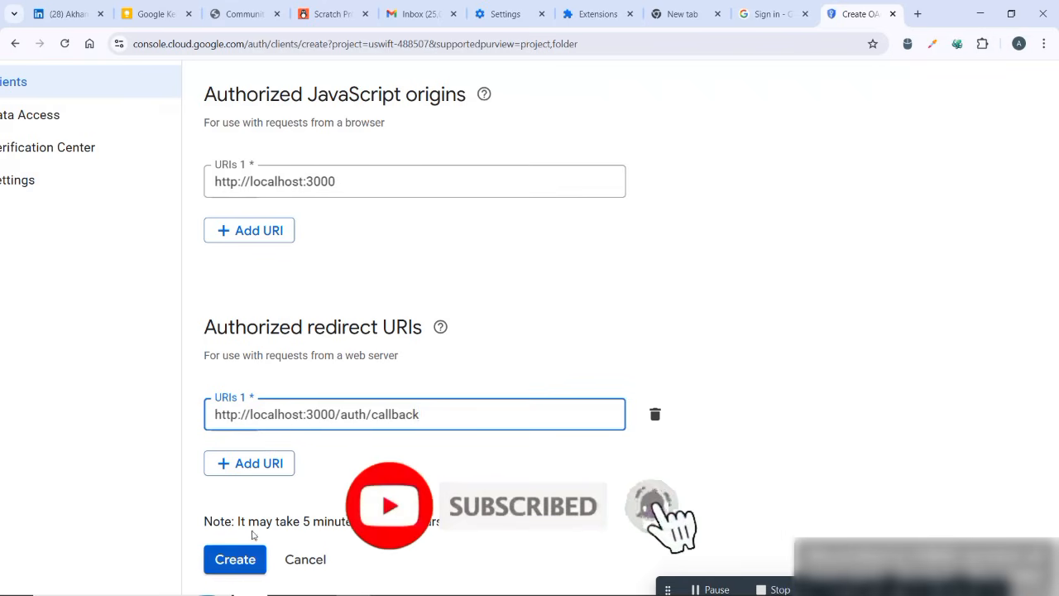
- Create the OAuth web client, copy its client ID and dismiss the creation dialog
left_click(237, 563)
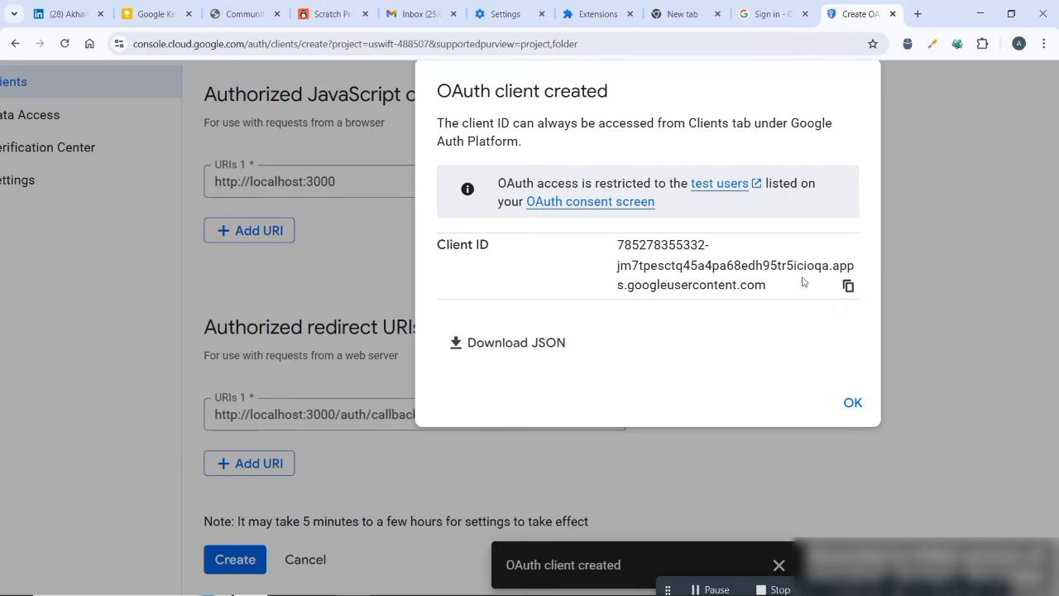
left_click(849, 285)
left_click(855, 402)
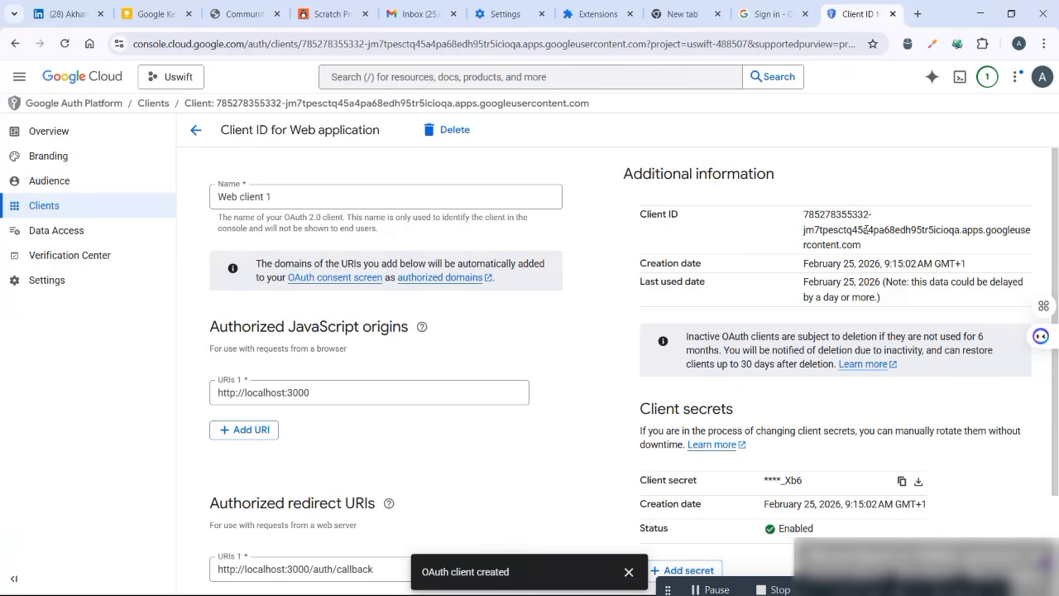
- Review the new web client's authorized URIs and locate its client secret entry
scroll(601, 381, "up", 3)
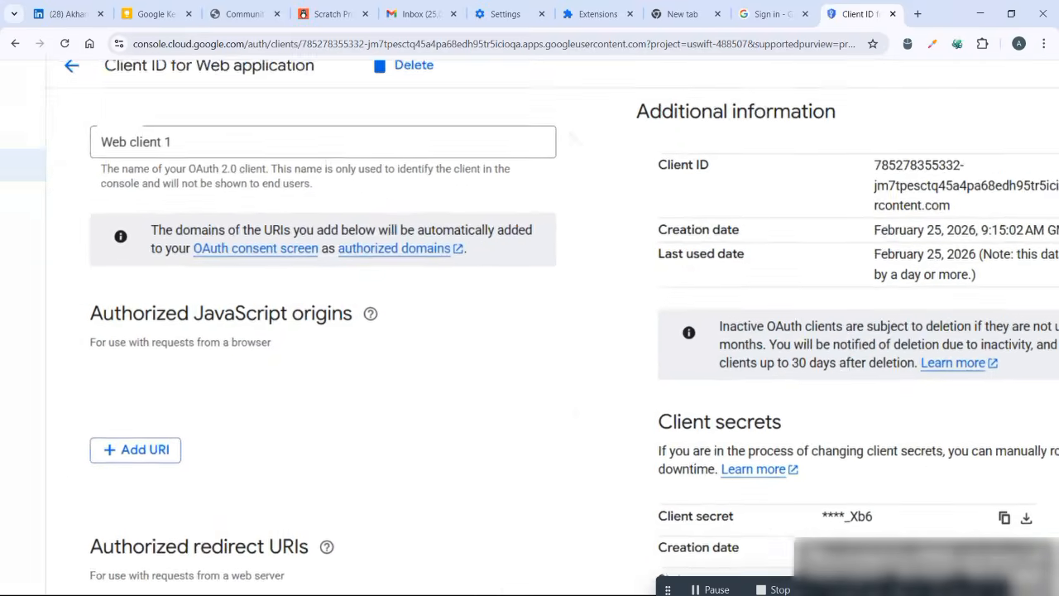
scroll(602, 381, "down", 2)
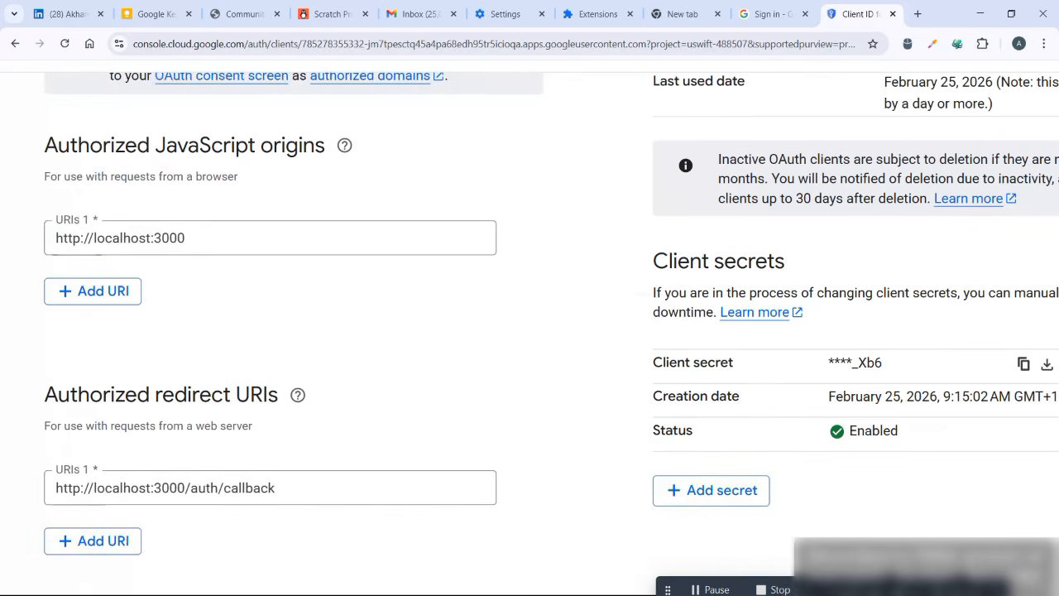
scroll(530, 315, "right", 5)
scroll(530, 315, "right", 1)
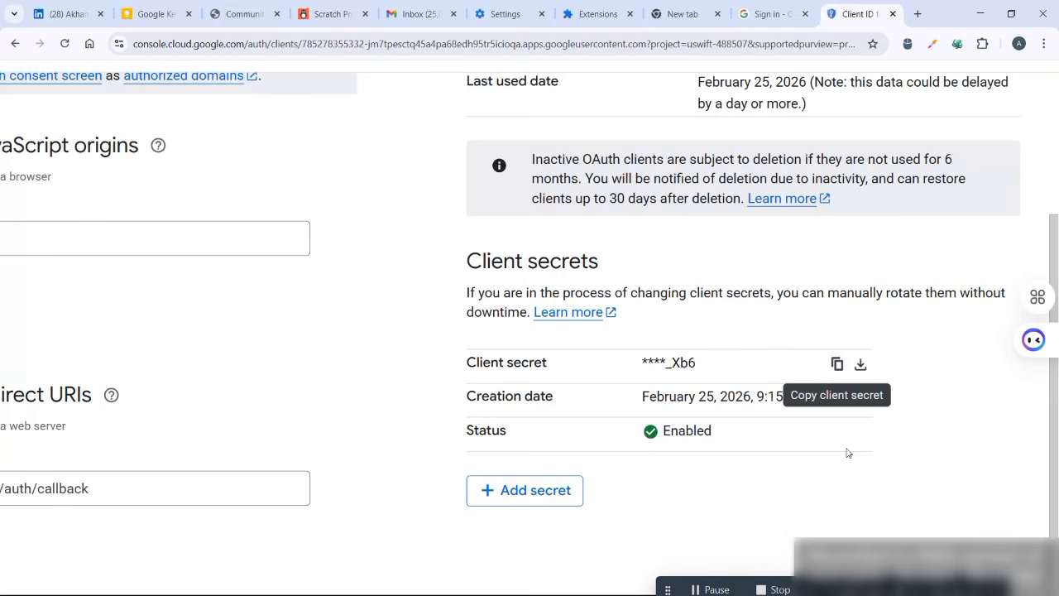
- Switch to the Supabase dashboard's OAuth Apps page for the uswift project and start adding a new OAuth app
key("alt+Tab")
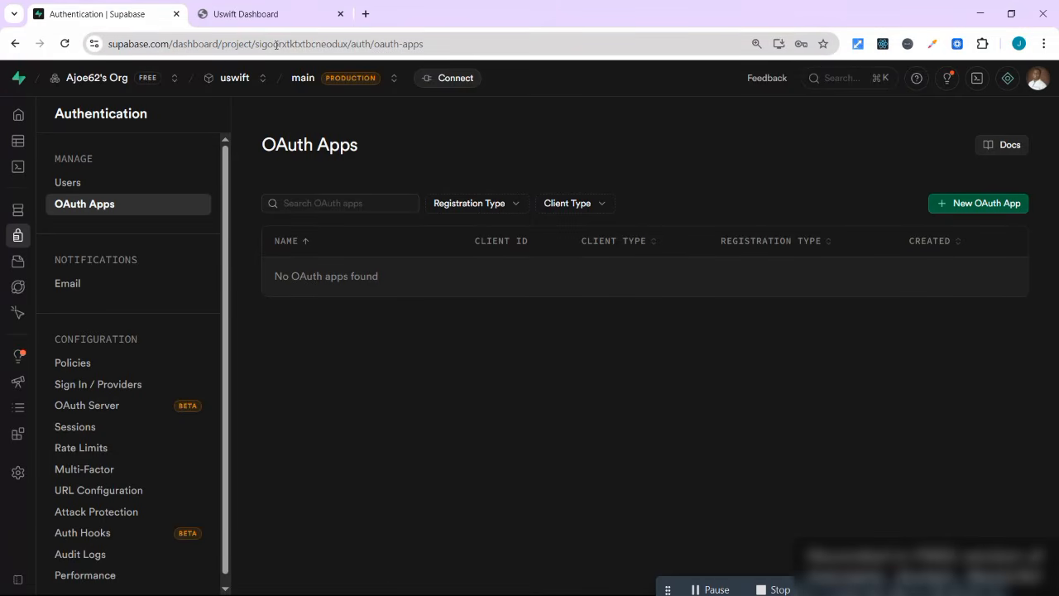
left_click(227, 45)
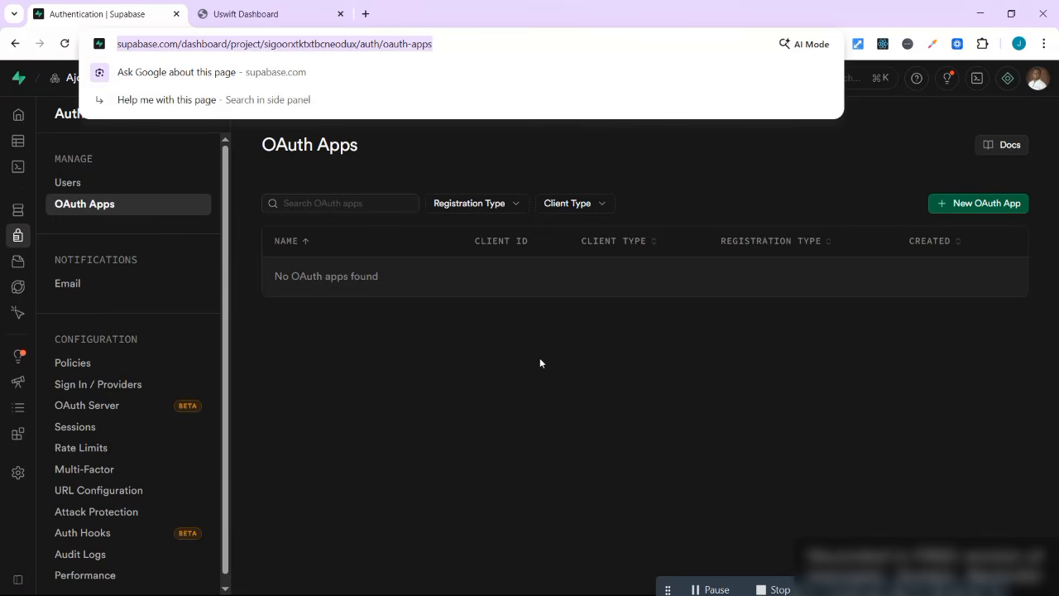
left_click(616, 362)
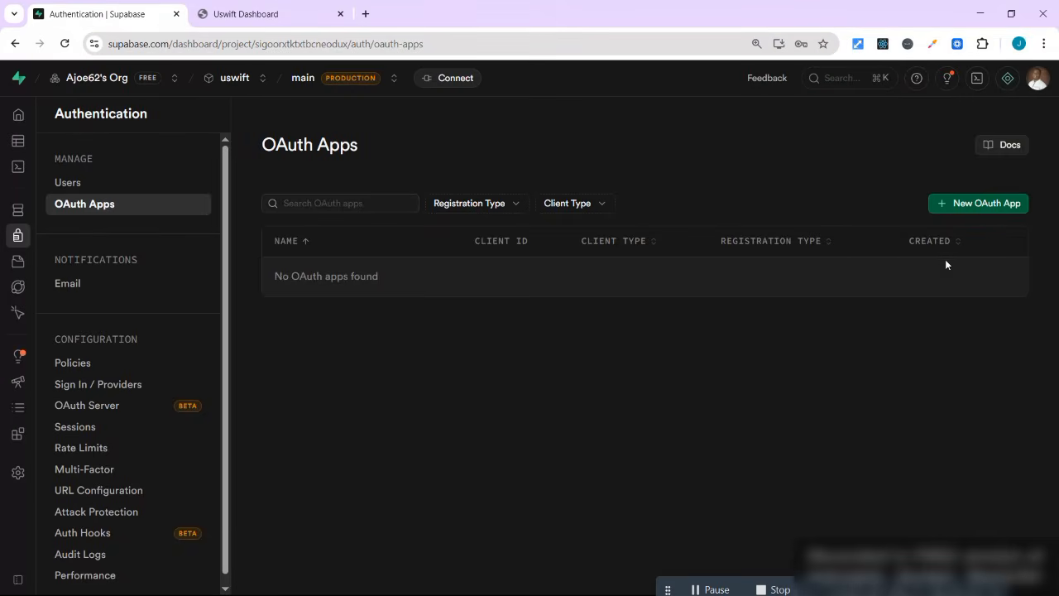
left_click(985, 203)
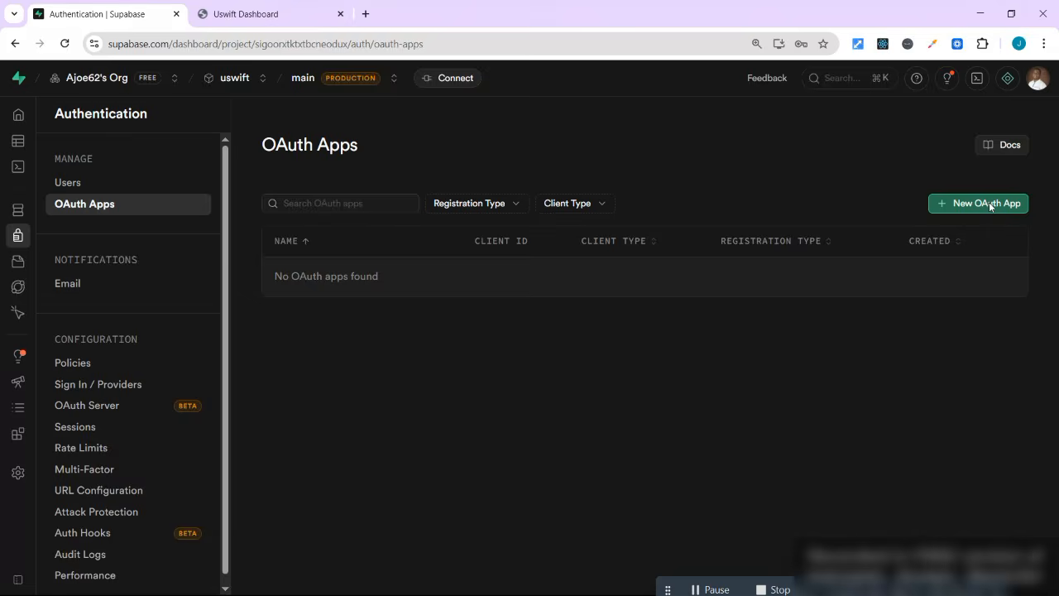